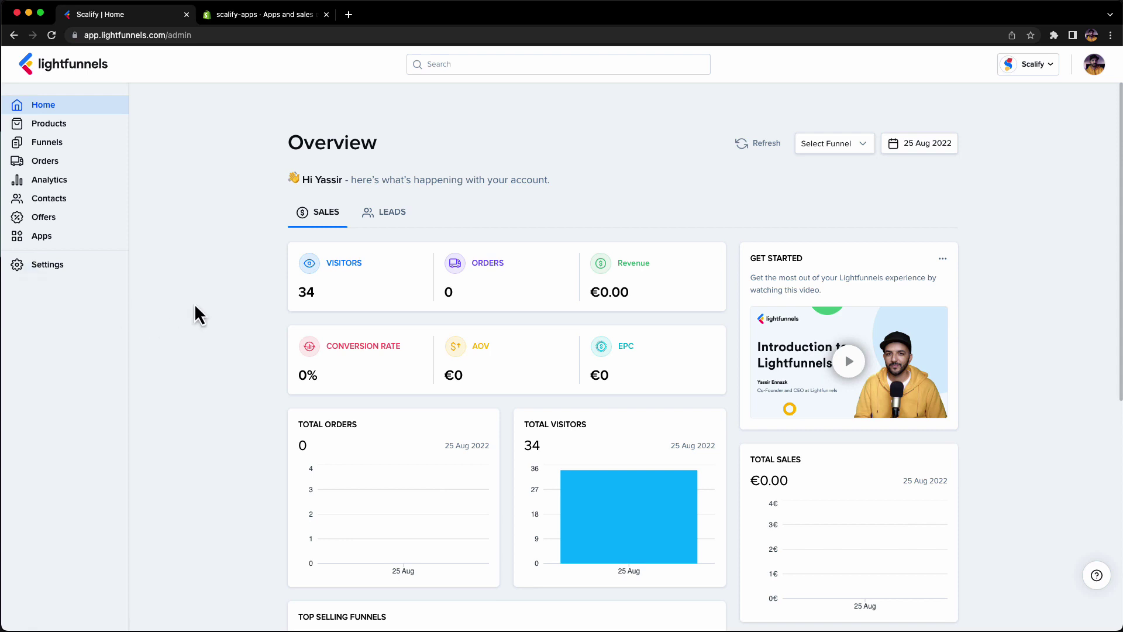
Step: Uninstall the Shopify app from Lightfunnels' installed apps
left_click(62, 239)
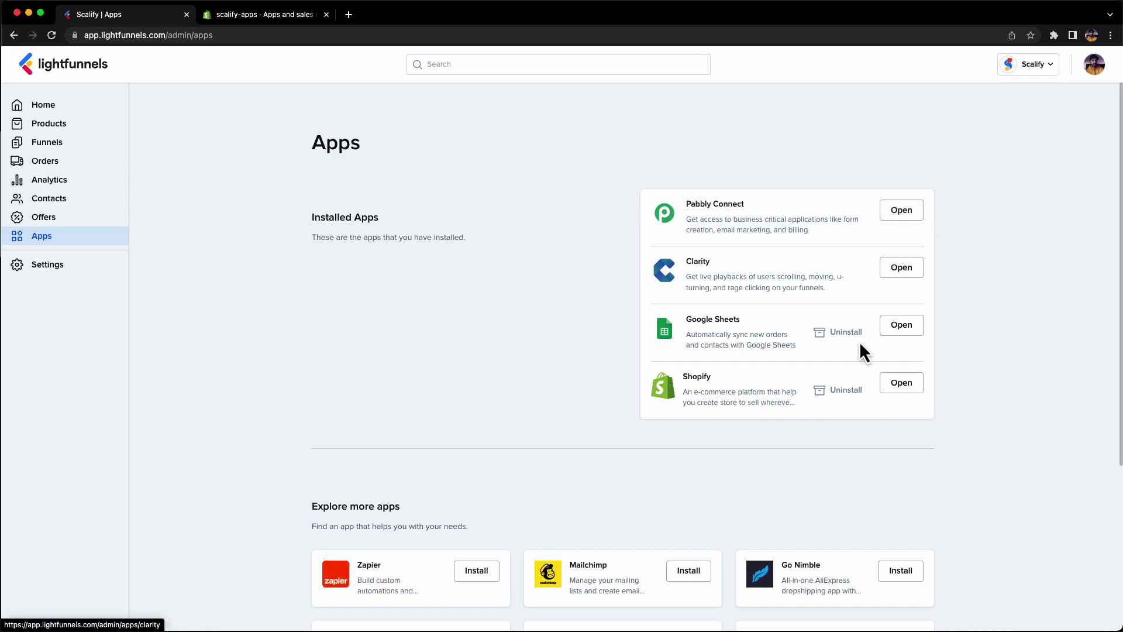
left_click(842, 390)
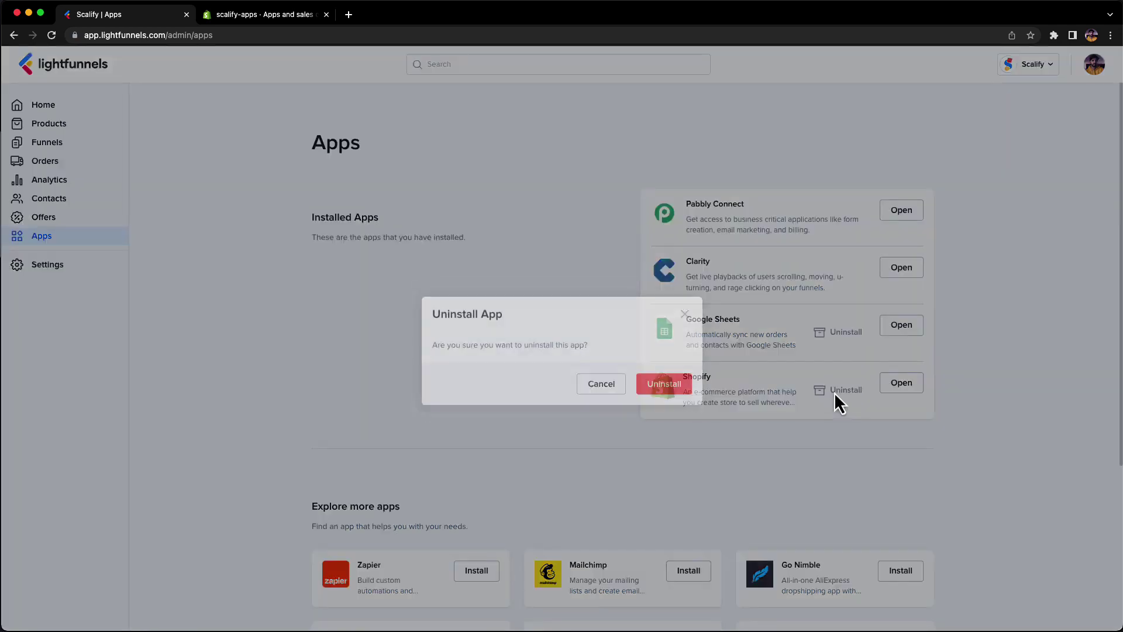
left_click(684, 375)
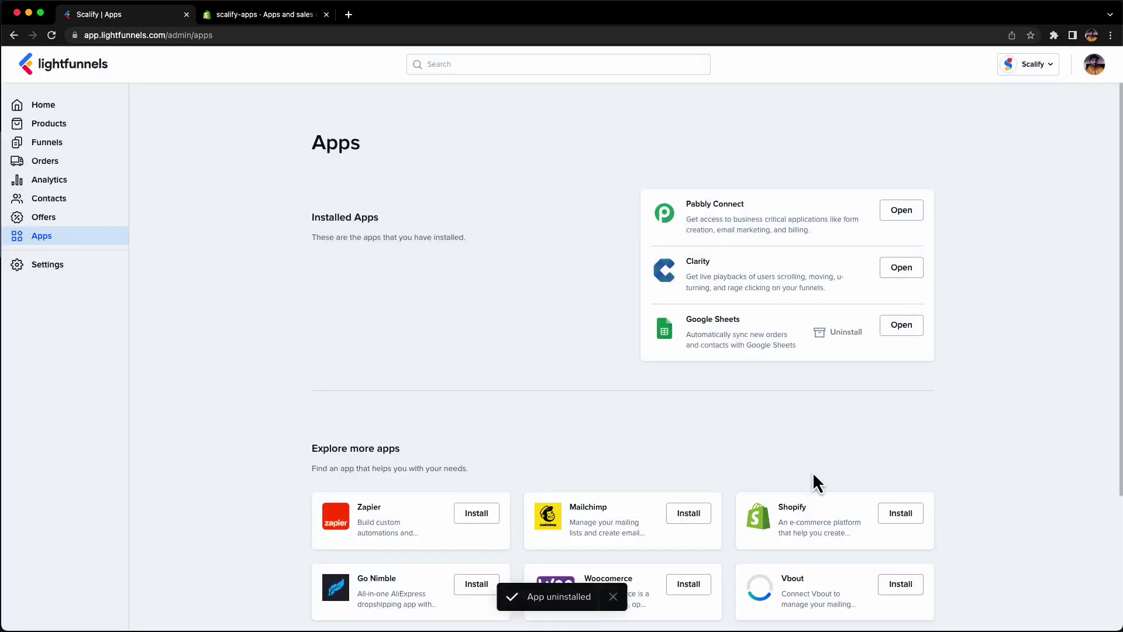
Step: Reinstall the Shopify app and open its empty app page
scroll(762, 423, "down", 3)
scroll(819, 430, "up", 3)
left_click(848, 434)
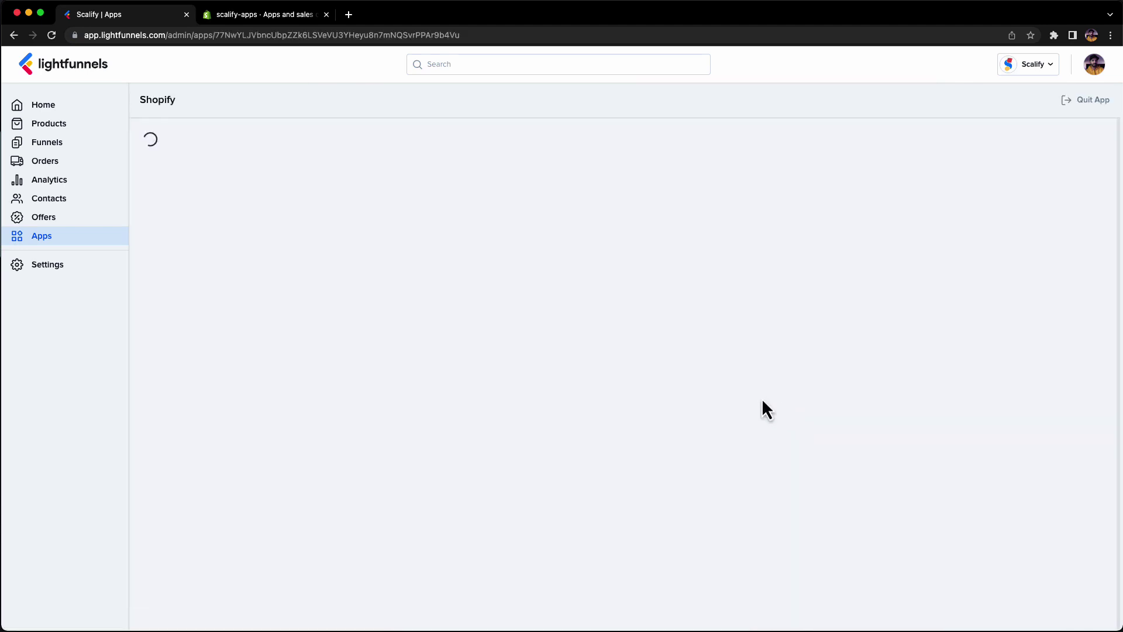
left_click(670, 433)
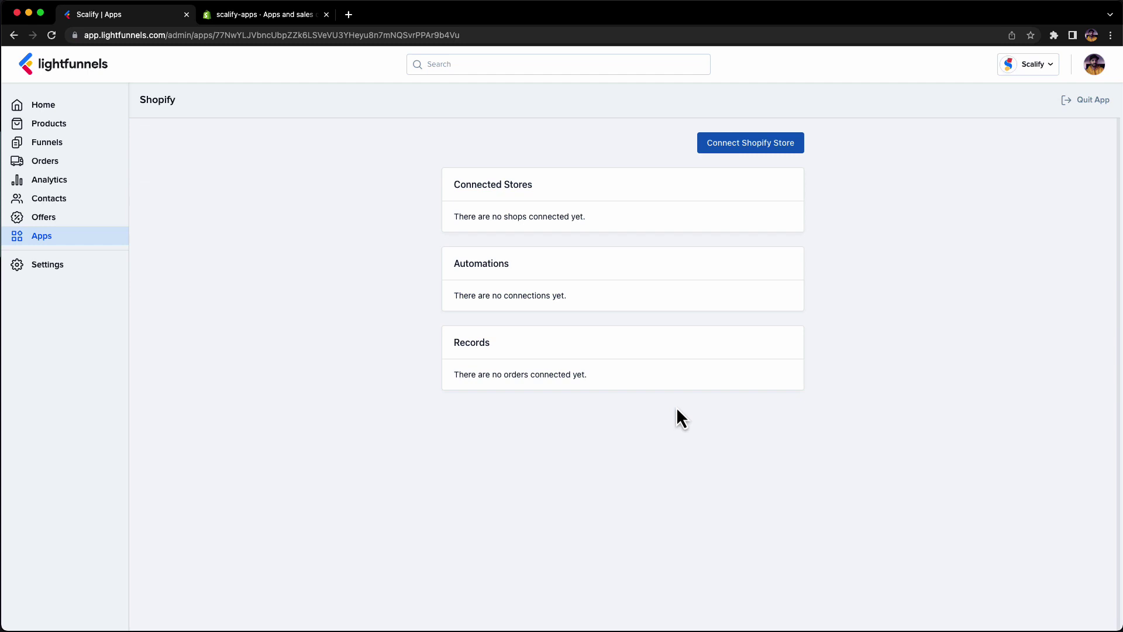
Step: Open the Connect to Shopify dialog with the Shopify store URL field active
left_click(771, 150)
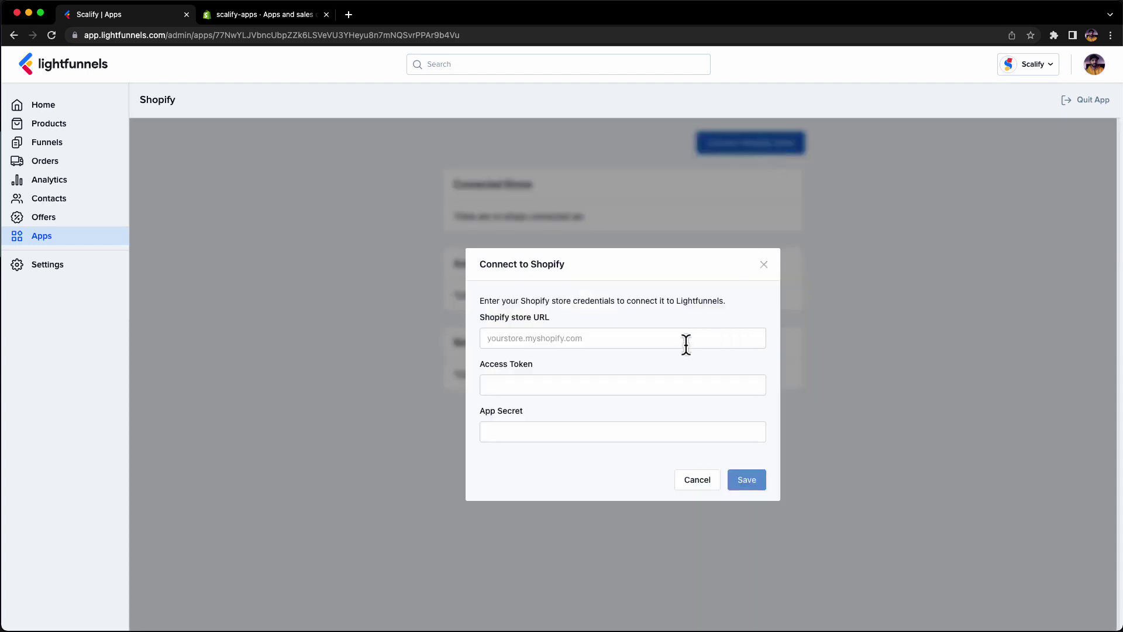
left_click(555, 339)
key("Escape")
left_click(574, 323)
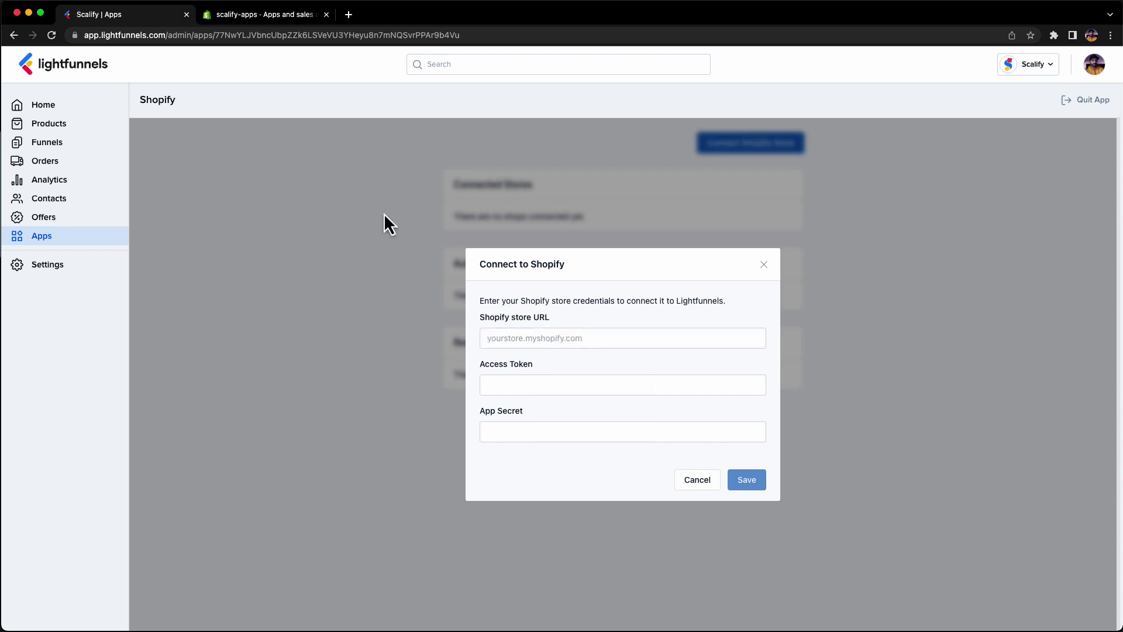
Step: Copy the store domain from the Shopify tab and paste scalify-apps.myshopify.com as the store URL
left_click(279, 17)
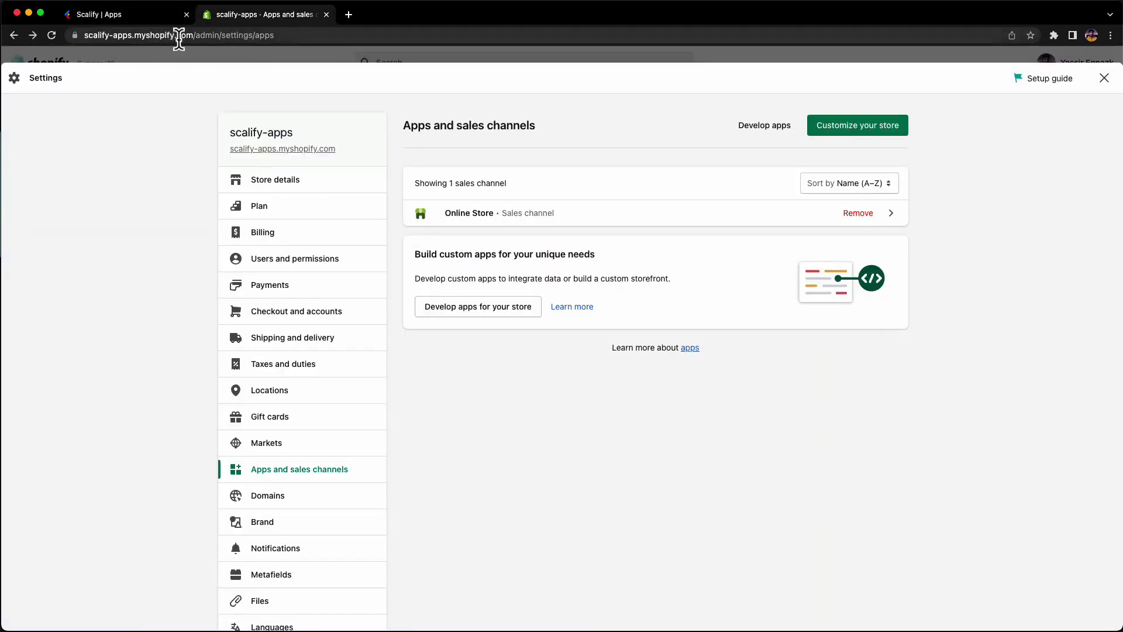
left_click_drag(193, 35, 77, 36)
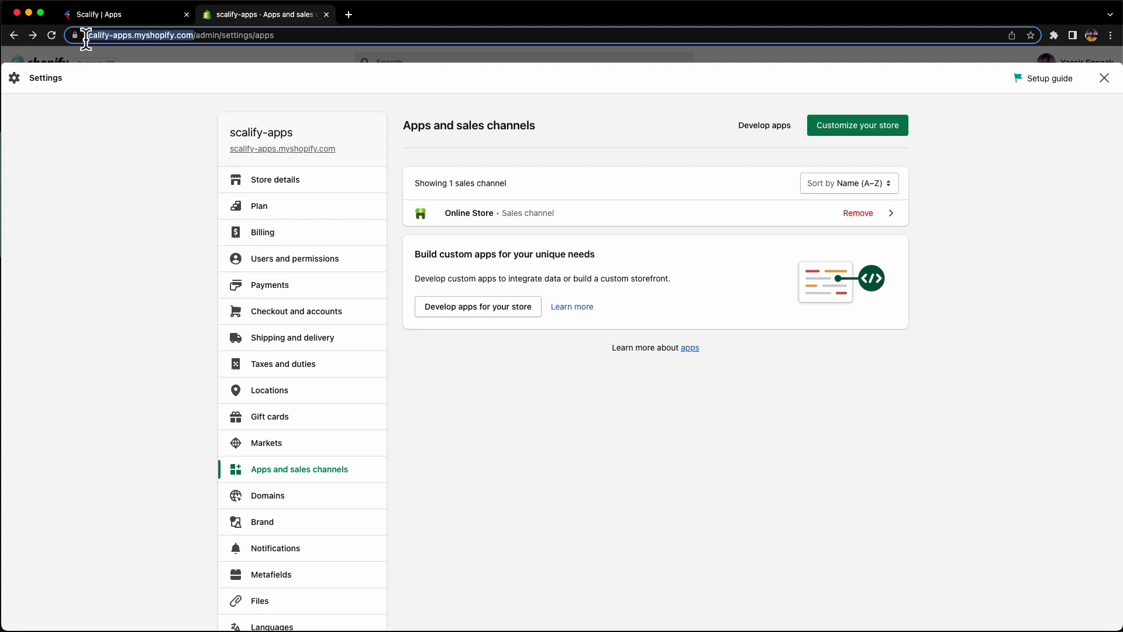
left_click(104, 38)
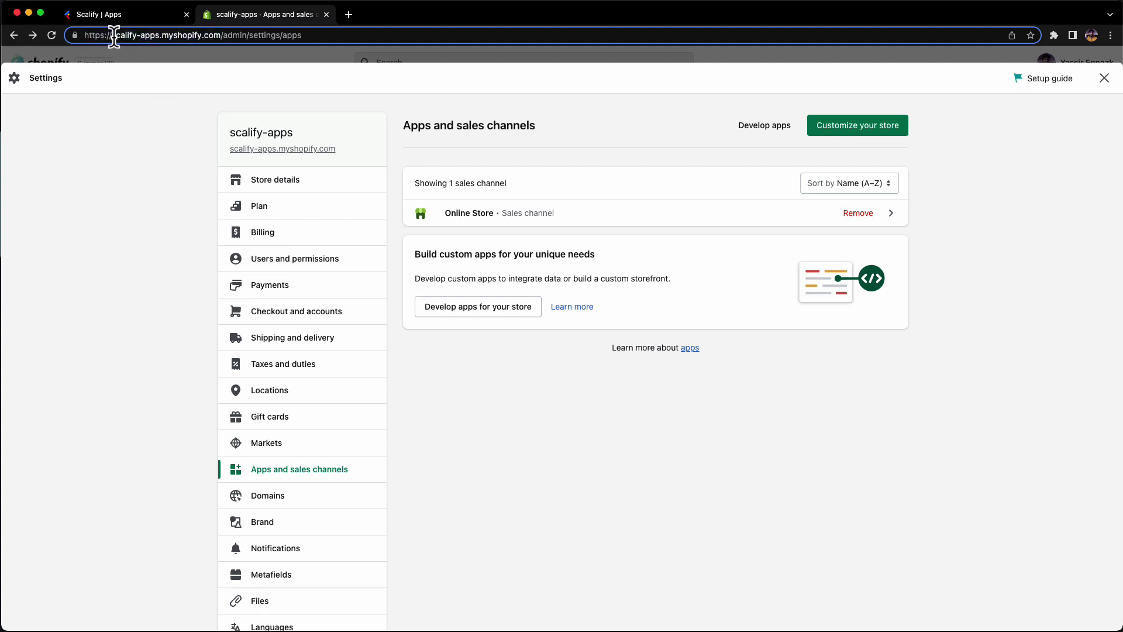
right_click(187, 36)
left_click(202, 134)
left_click(139, 17)
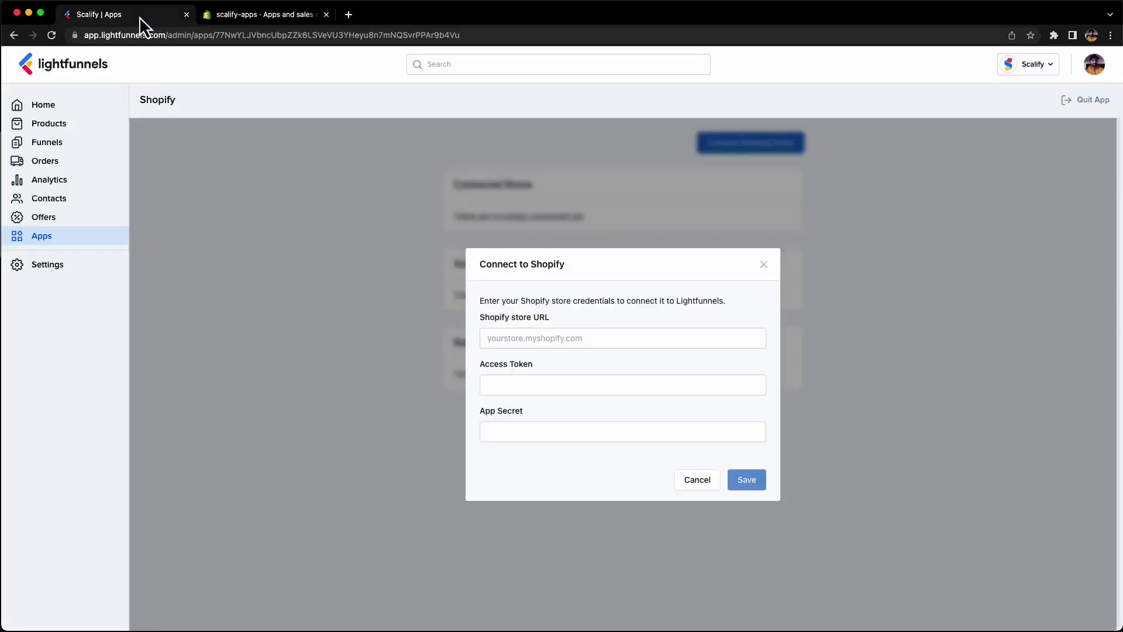
key("super+v")
left_click(550, 431)
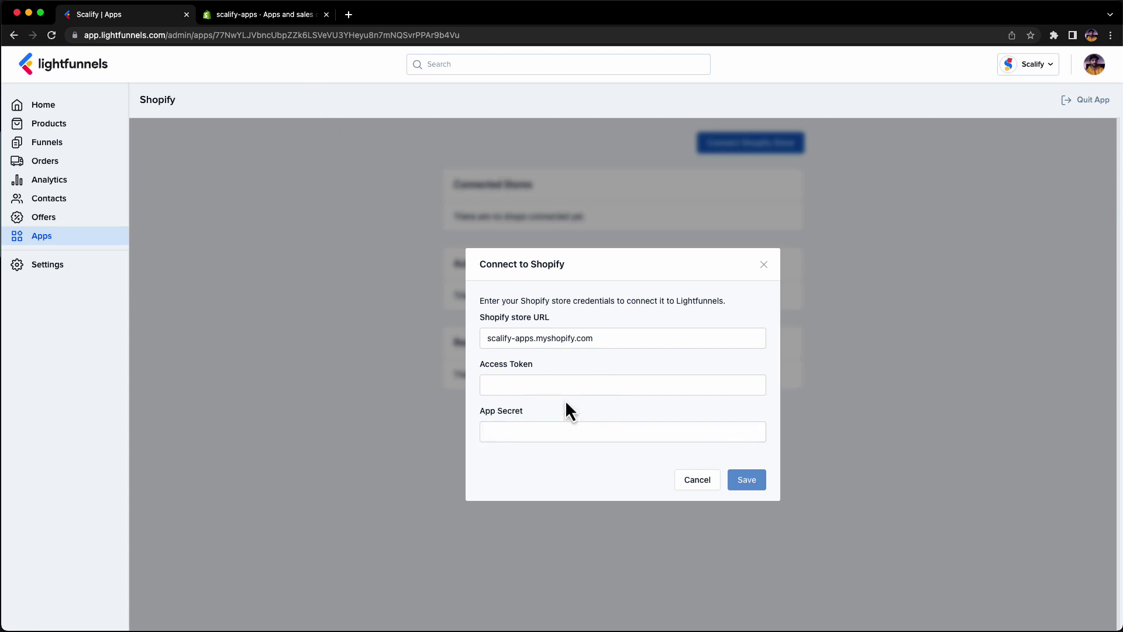
Step: In the Shopify admin, go to Settings > Apps and sales channels
left_click(281, 15)
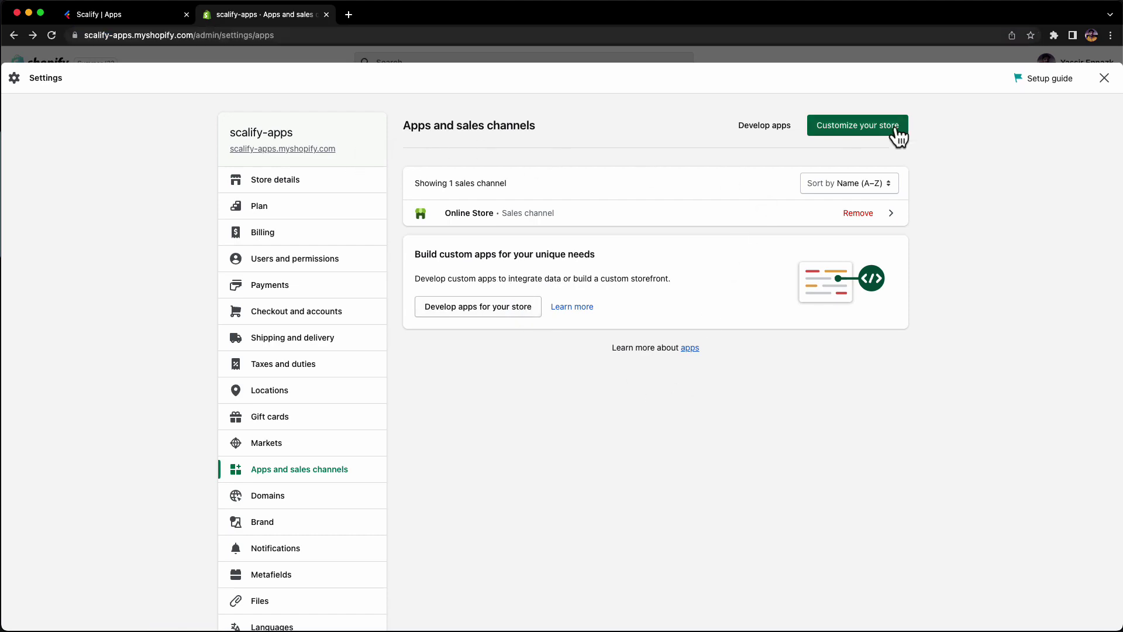
left_click(1104, 78)
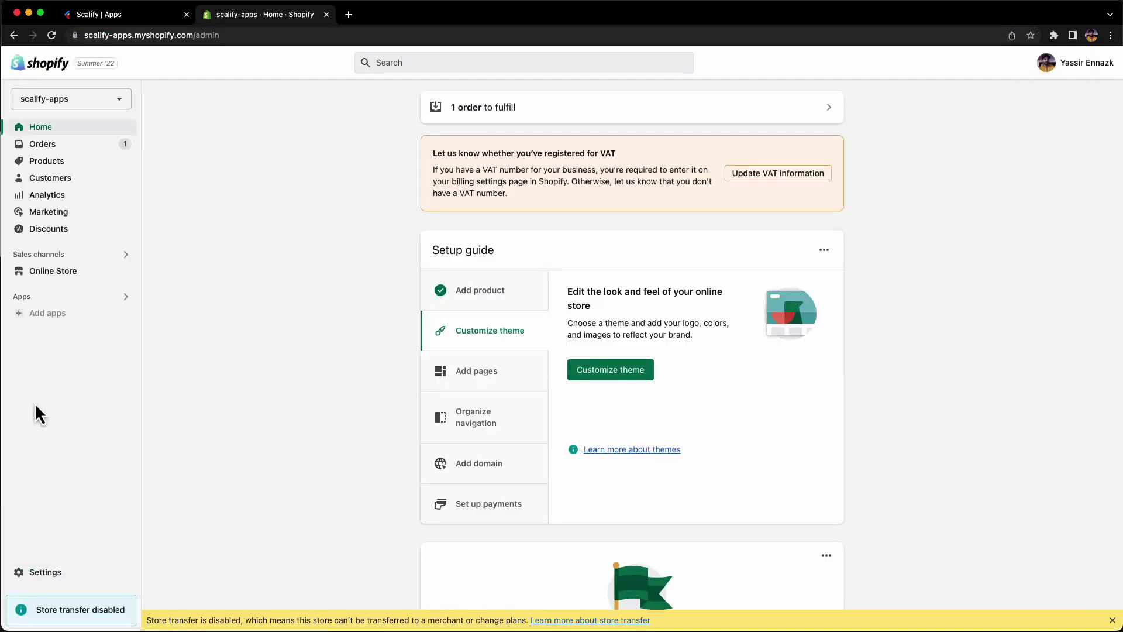
left_click(47, 569)
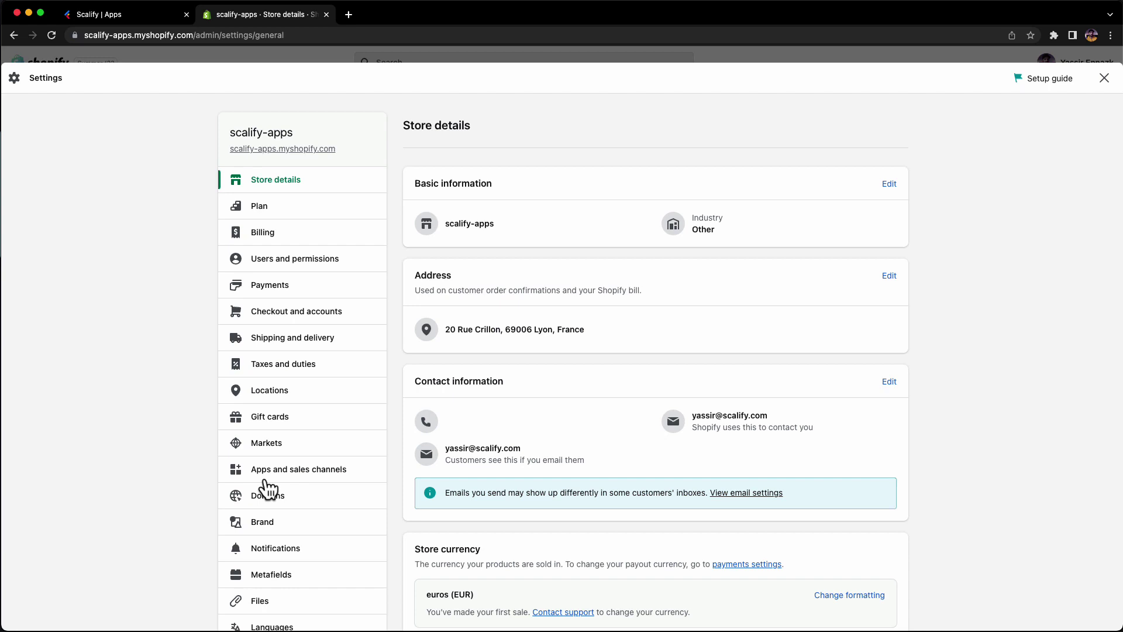
left_click(276, 474)
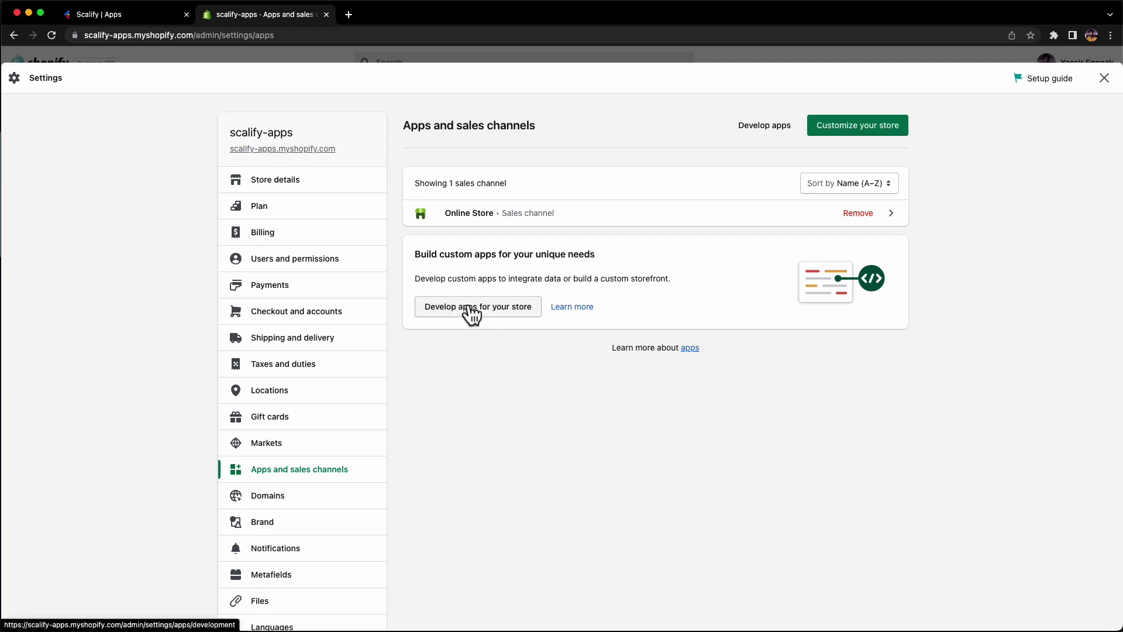
left_click_drag(495, 257, 442, 255)
left_click(468, 282)
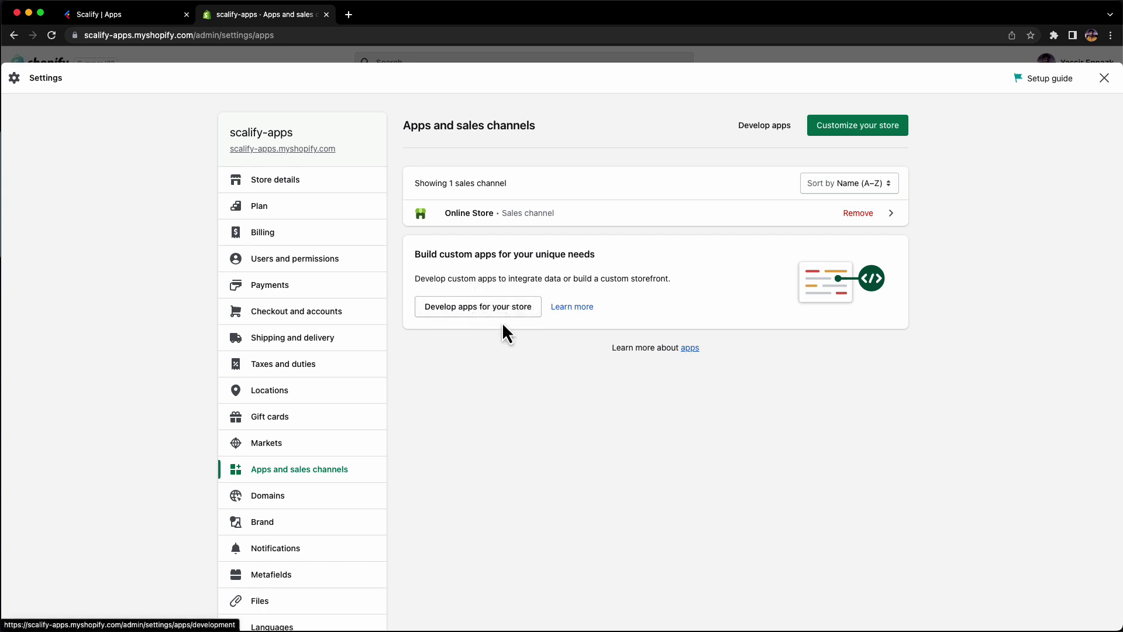
Step: Create a new Shopify custom app named Lightfunnels
left_click(449, 310)
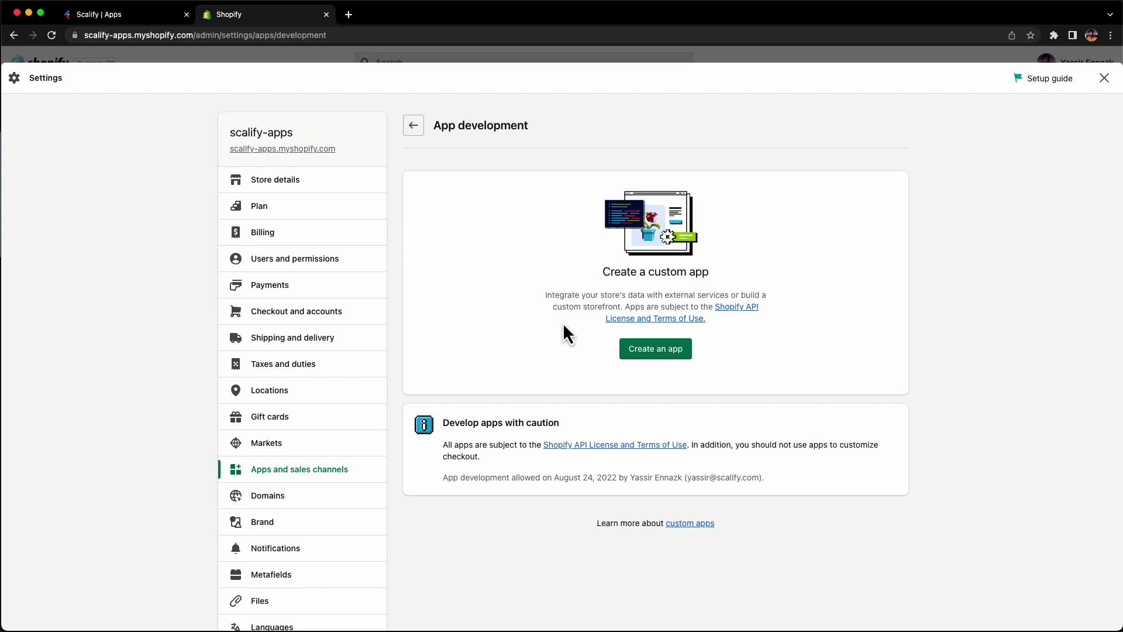
left_click(669, 354)
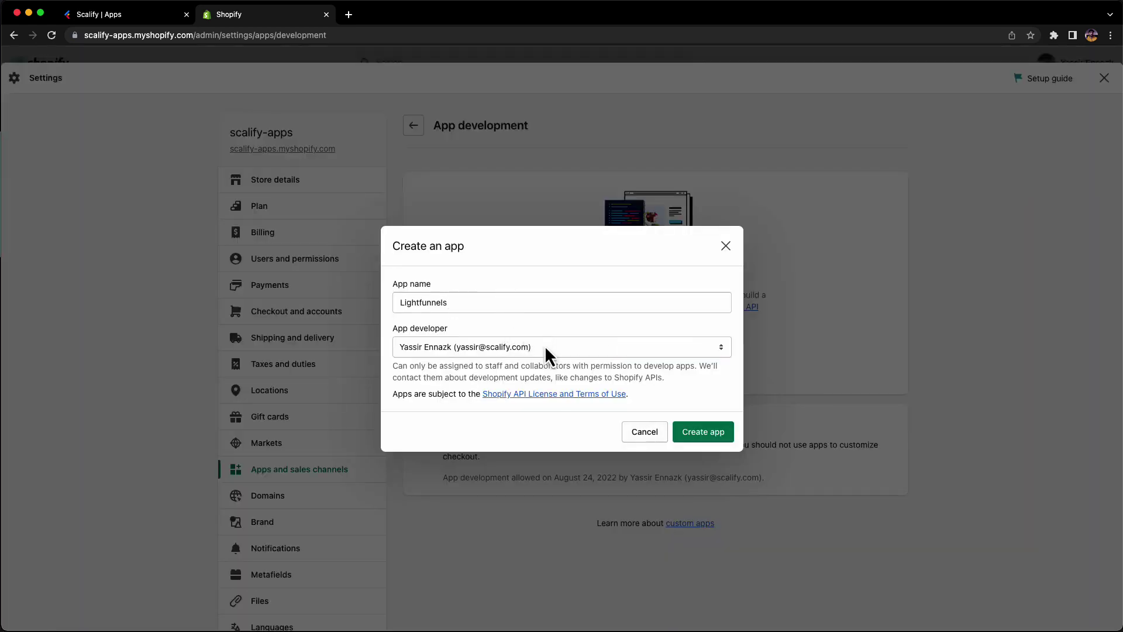
left_click(705, 434)
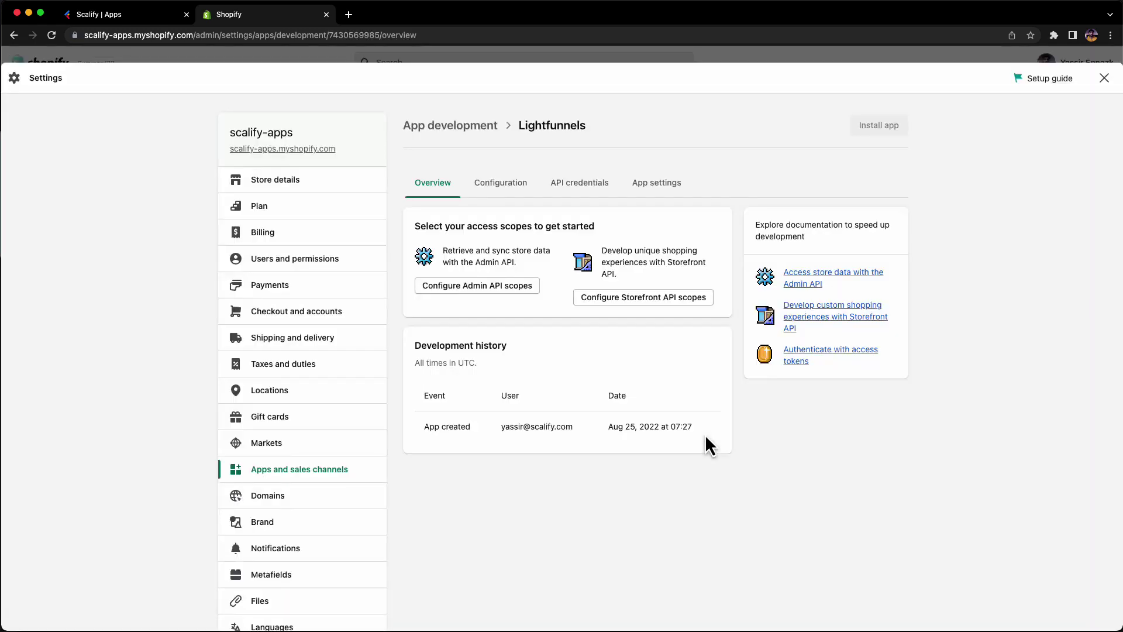
Step: Grant the app read_products, read_orders and write_orders Admin API scopes and save
left_click(513, 293)
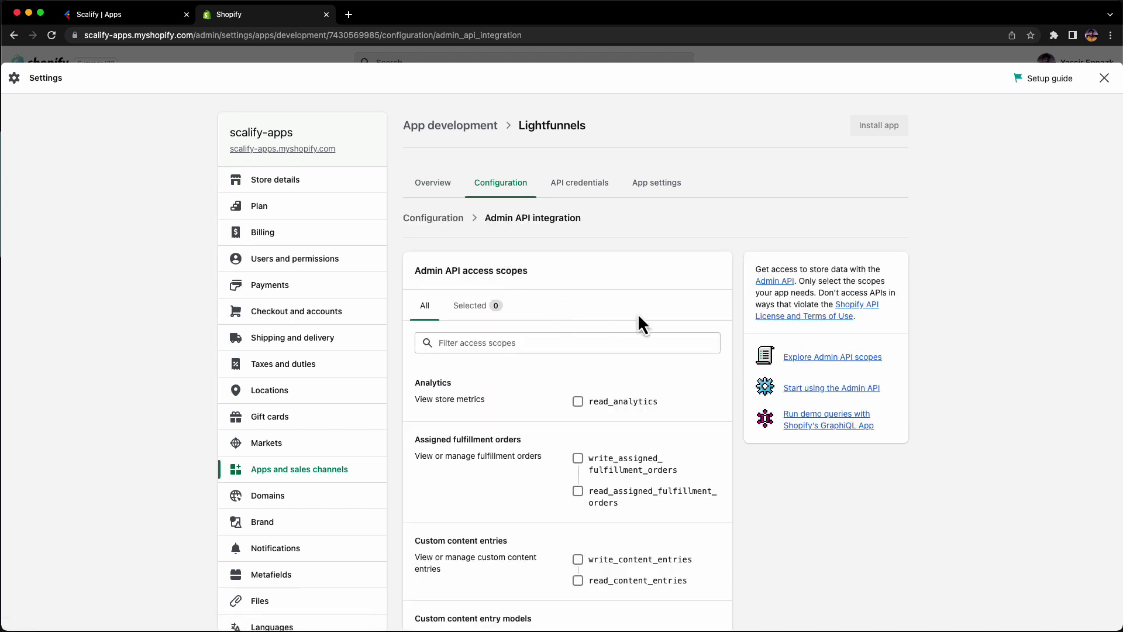
scroll(649, 345, "down", 3)
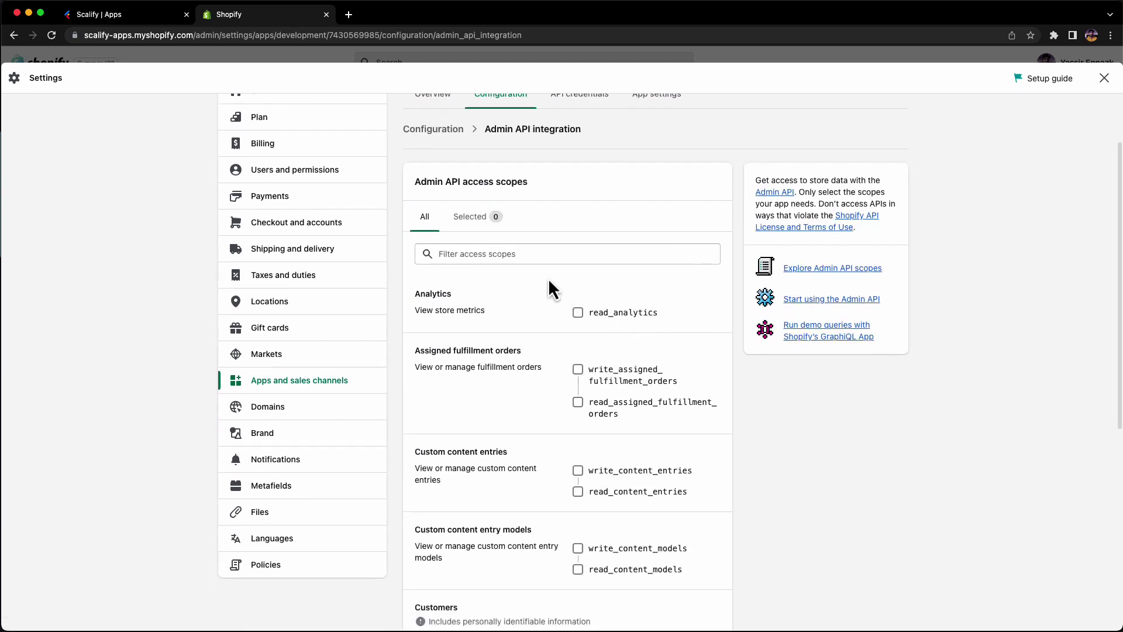
left_click(529, 256)
type("p")
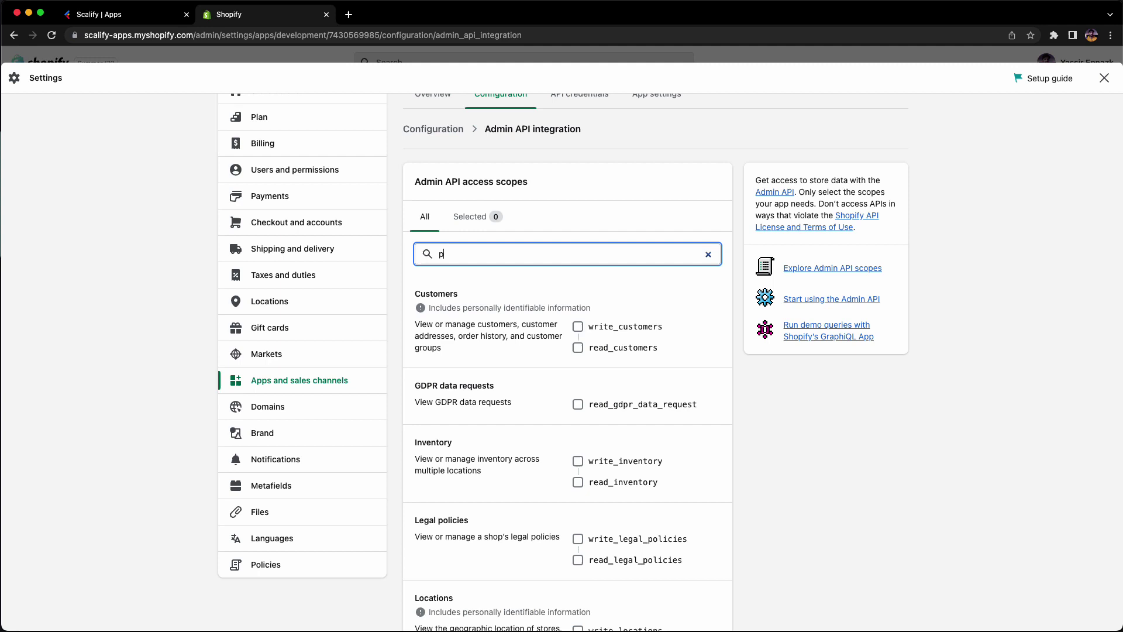
type("roduct")
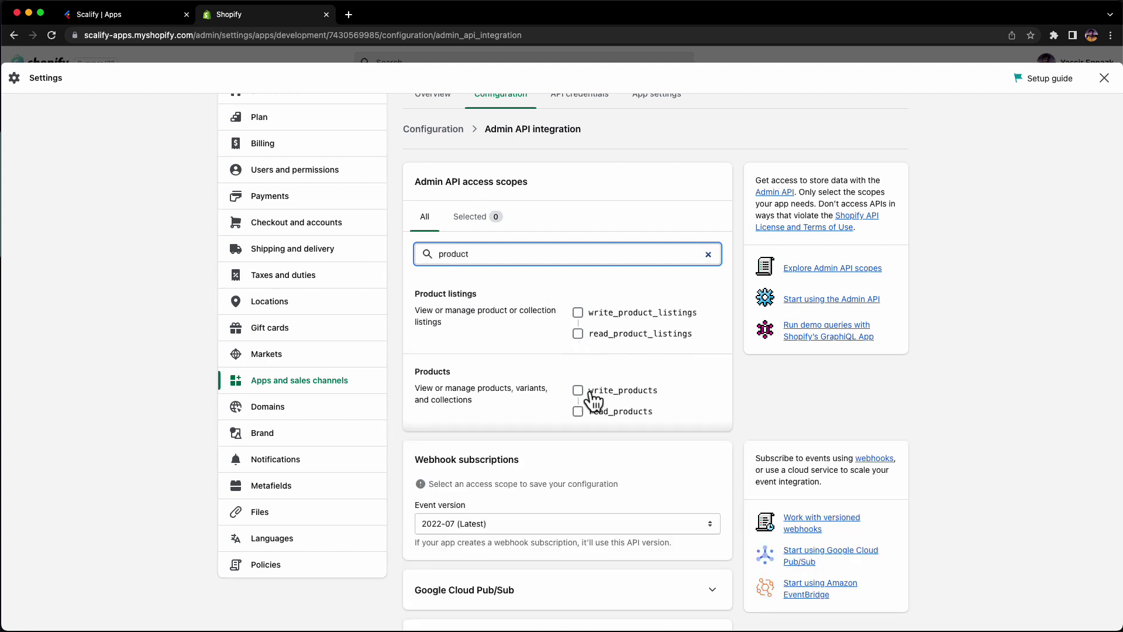
left_click(595, 412)
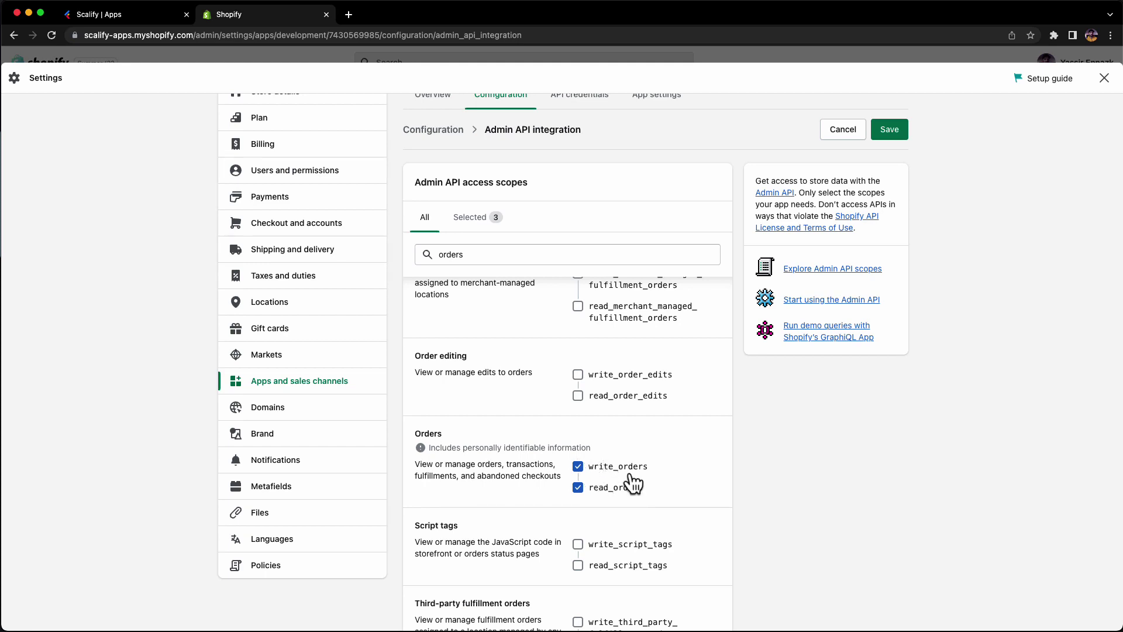
scroll(602, 444, "up", 3)
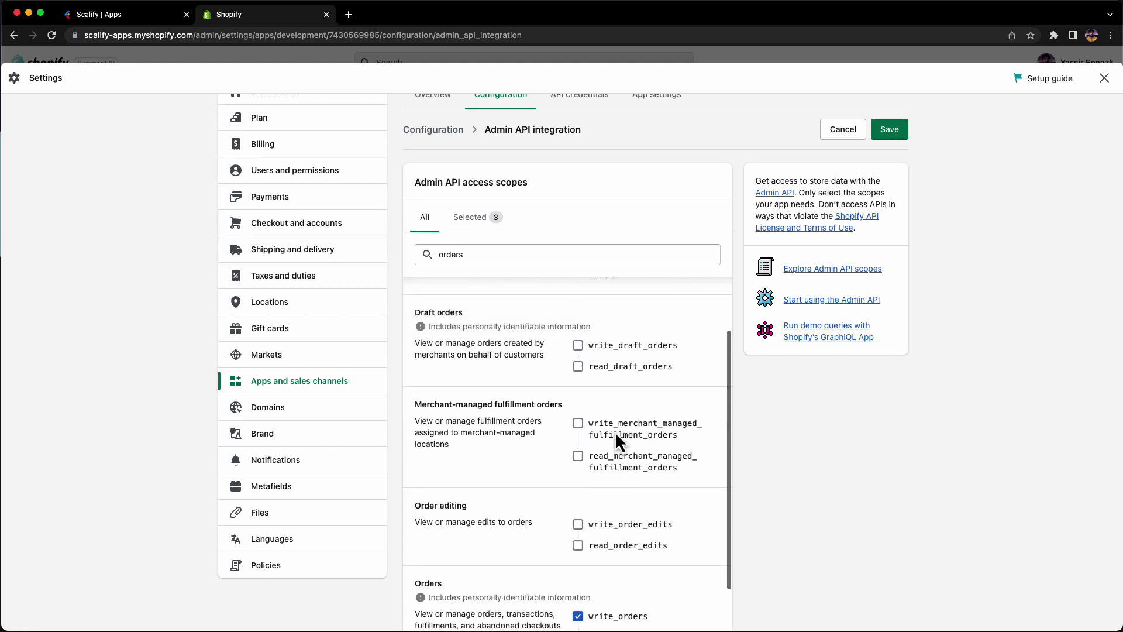
scroll(615, 431, "up", 2)
left_click(889, 146)
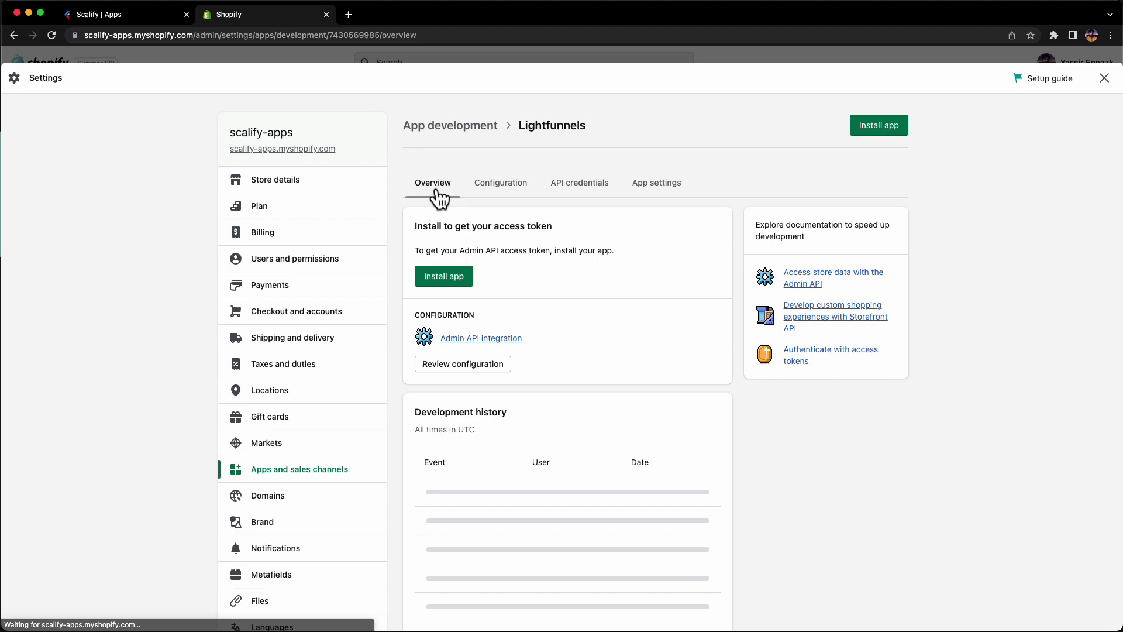
Step: Install the Lightfunnels app, reveal and copy its Admin API access token, then copy the API secret key
left_click(460, 291)
left_click(709, 411)
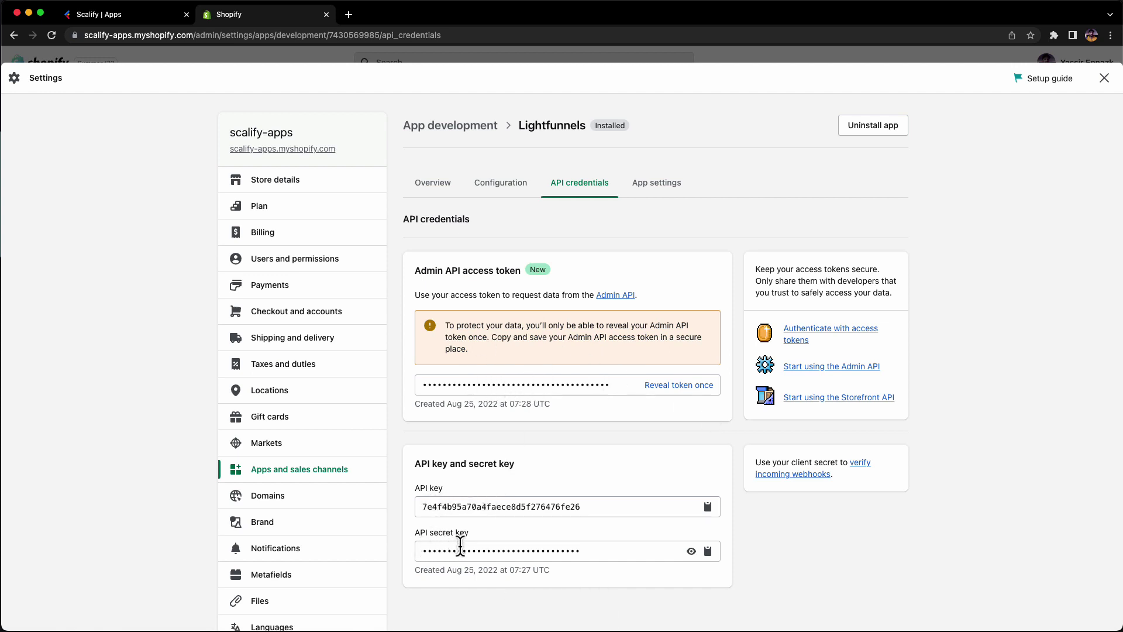
scroll(629, 444, "down", 1)
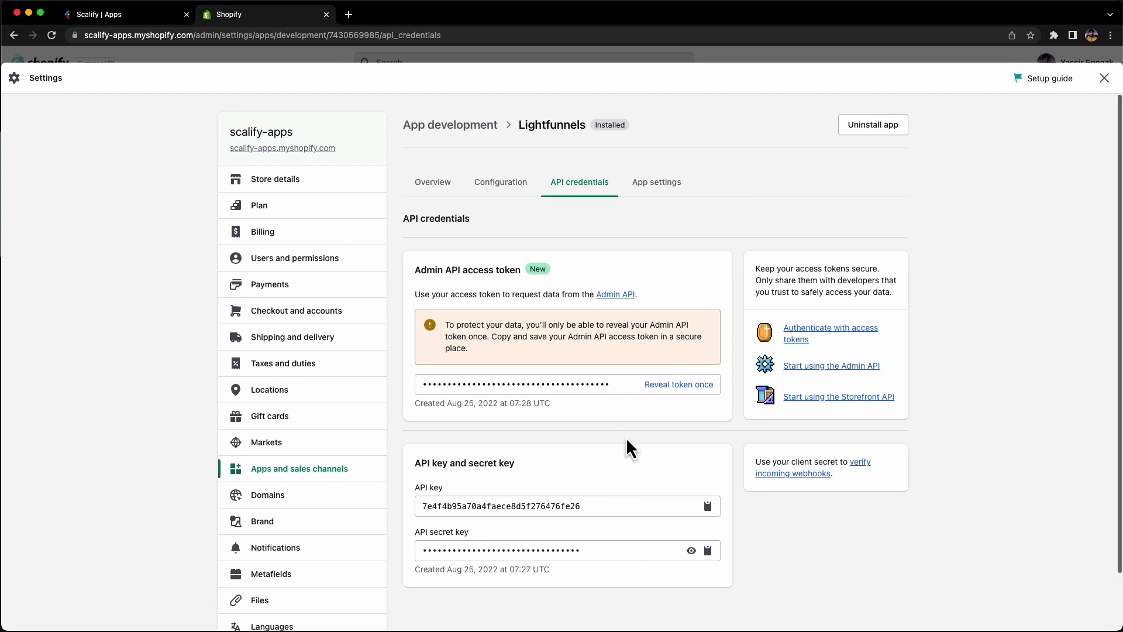
left_click(659, 385)
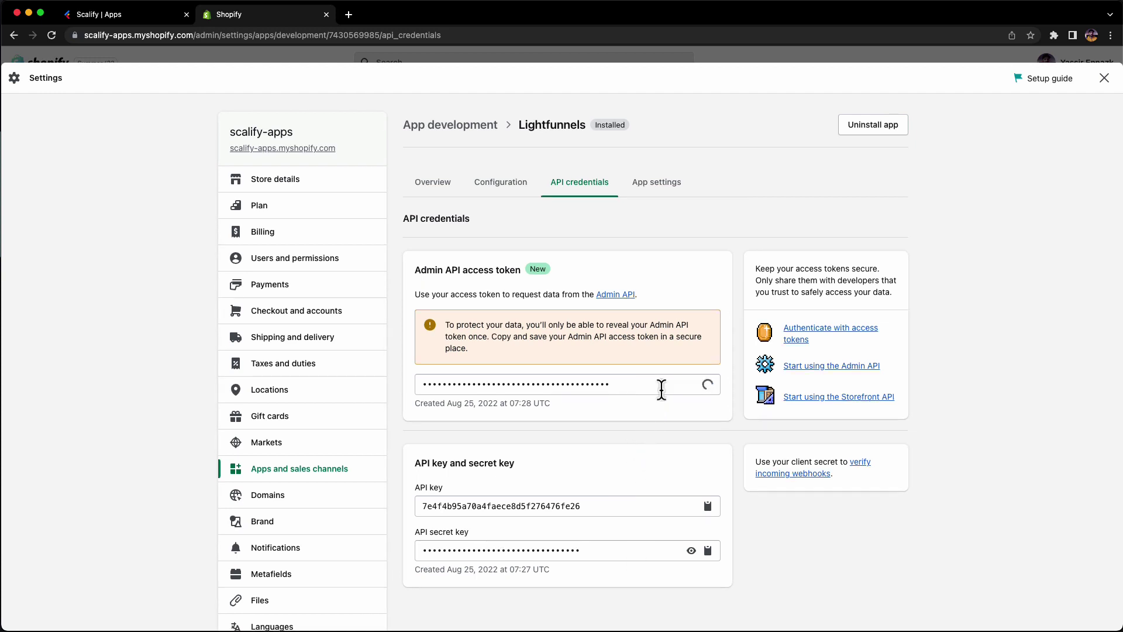
double_click(588, 386)
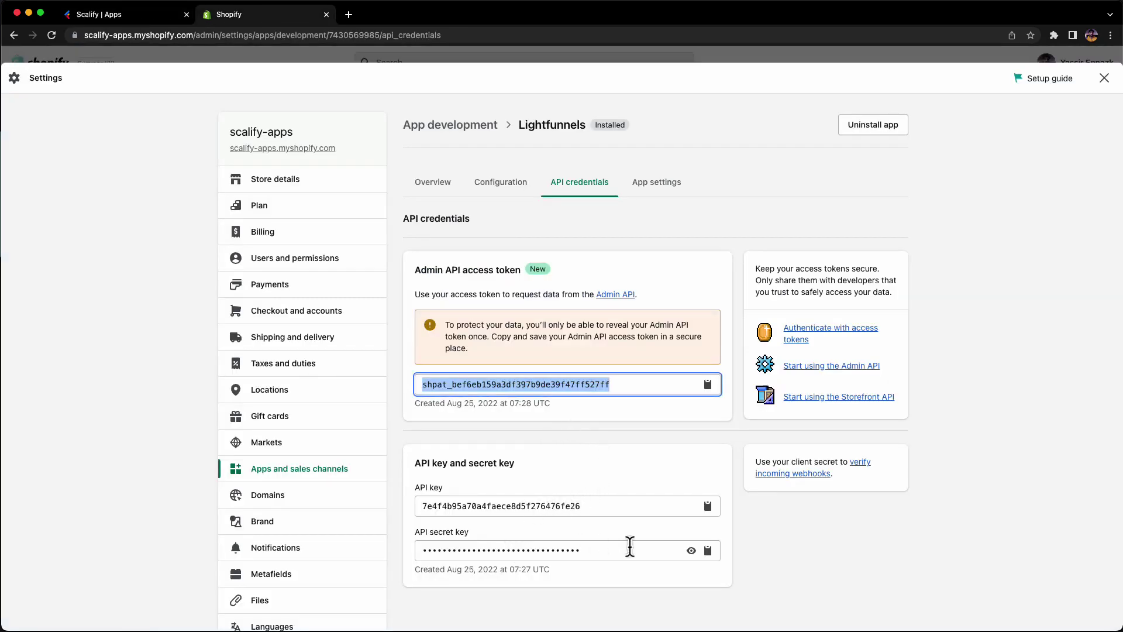
left_click(707, 551)
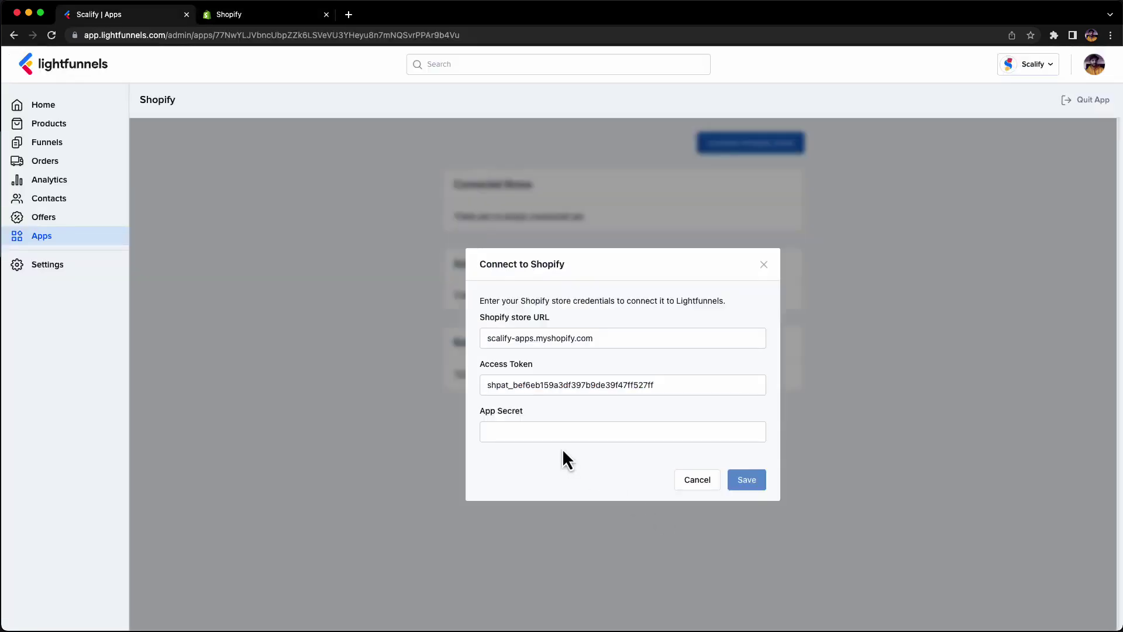
Step: Paste the API secret key into App Secret and save the scalify-apps.myshopify.com connection
left_click(558, 432)
key("super+v")
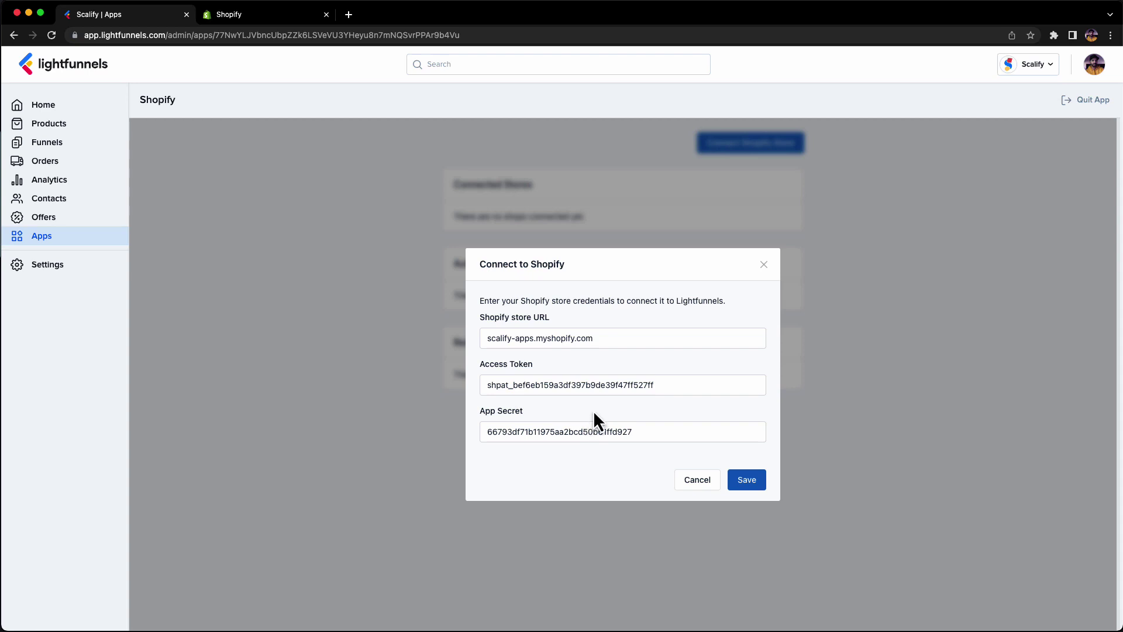
left_click(747, 474)
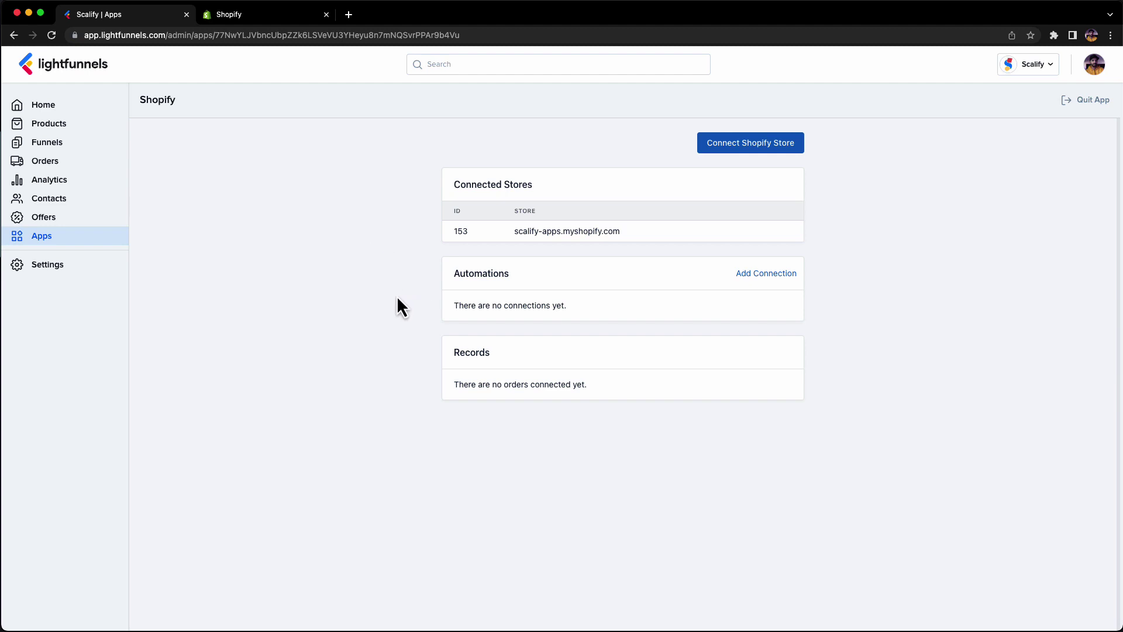
Step: Create an automation linking the Nike Shoes Demo funnel to the scalify-apps.myshopify.com store
left_click(765, 280)
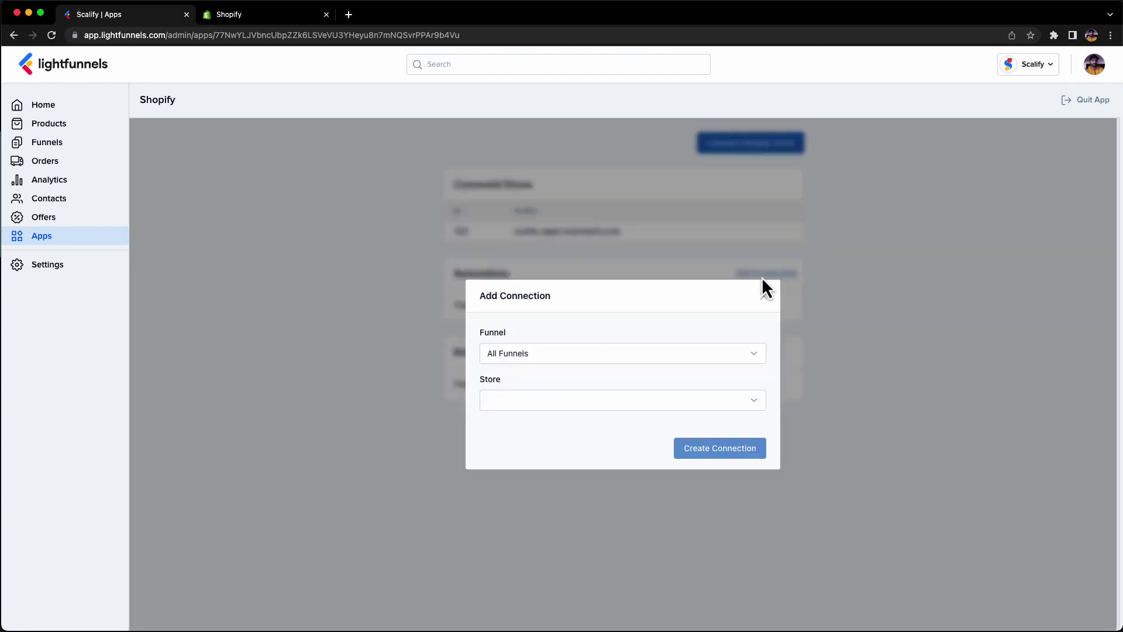
left_click(520, 357)
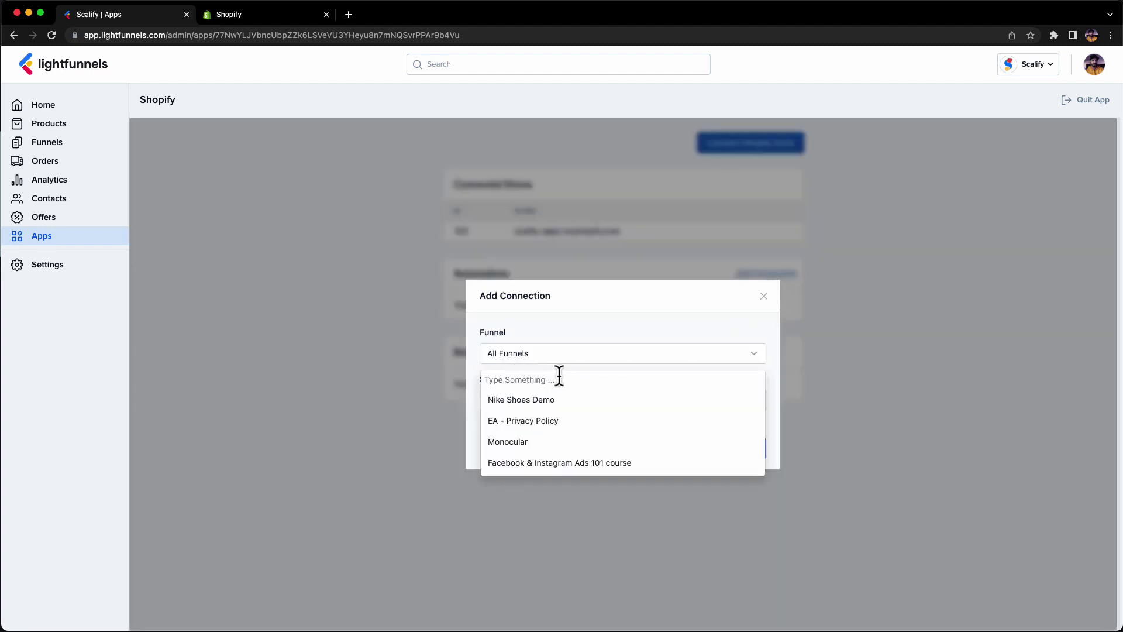
left_click(536, 404)
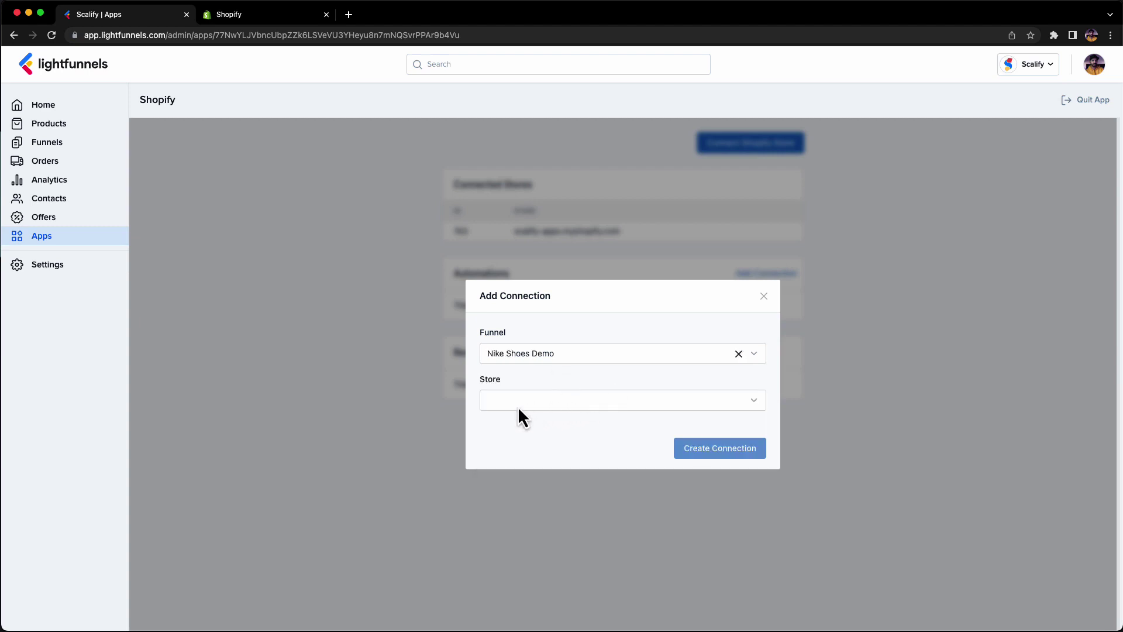
left_click(518, 406)
left_click(525, 416)
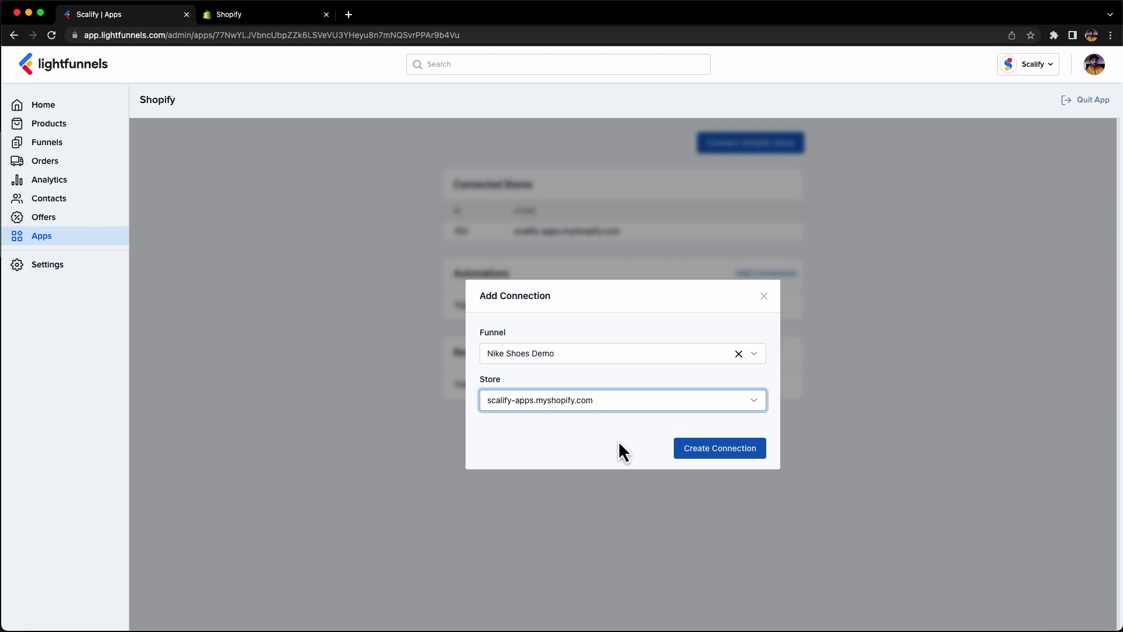
left_click(706, 448)
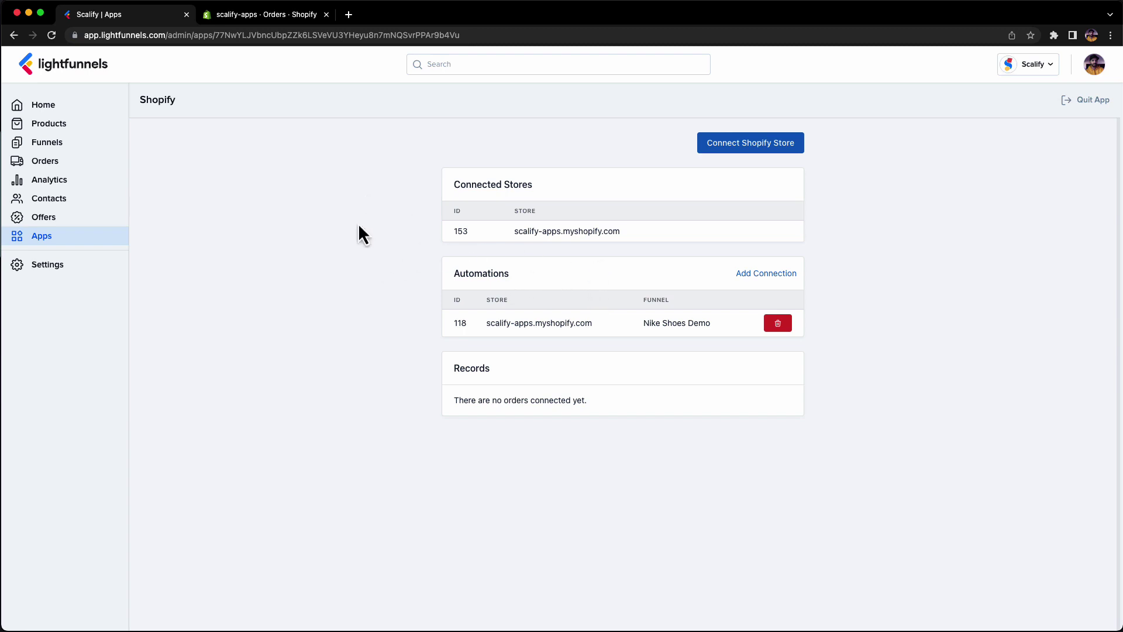
Step: View Lightfunnels' Test Product and its SKU 123123, then return to Shopify
left_click(75, 130)
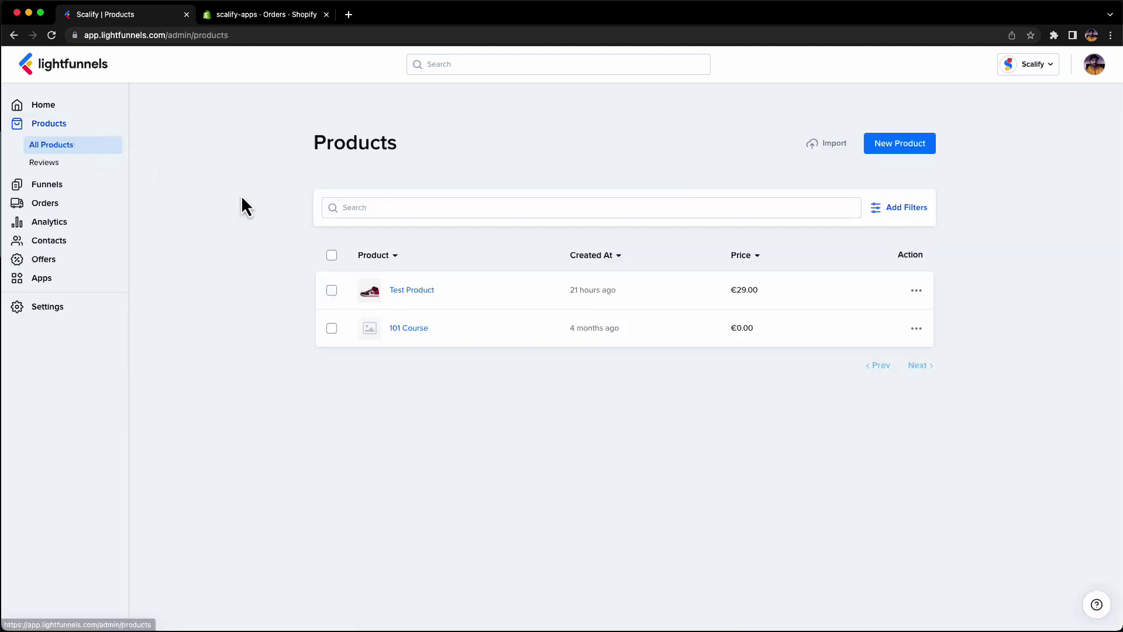
left_click(470, 287)
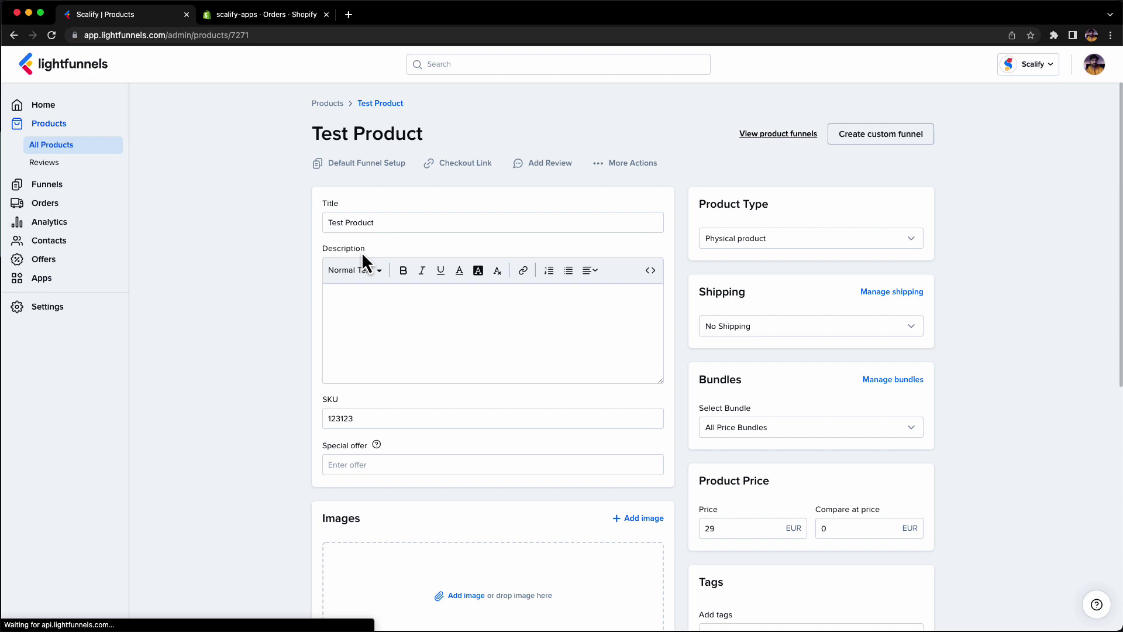
scroll(713, 265, "down", 3)
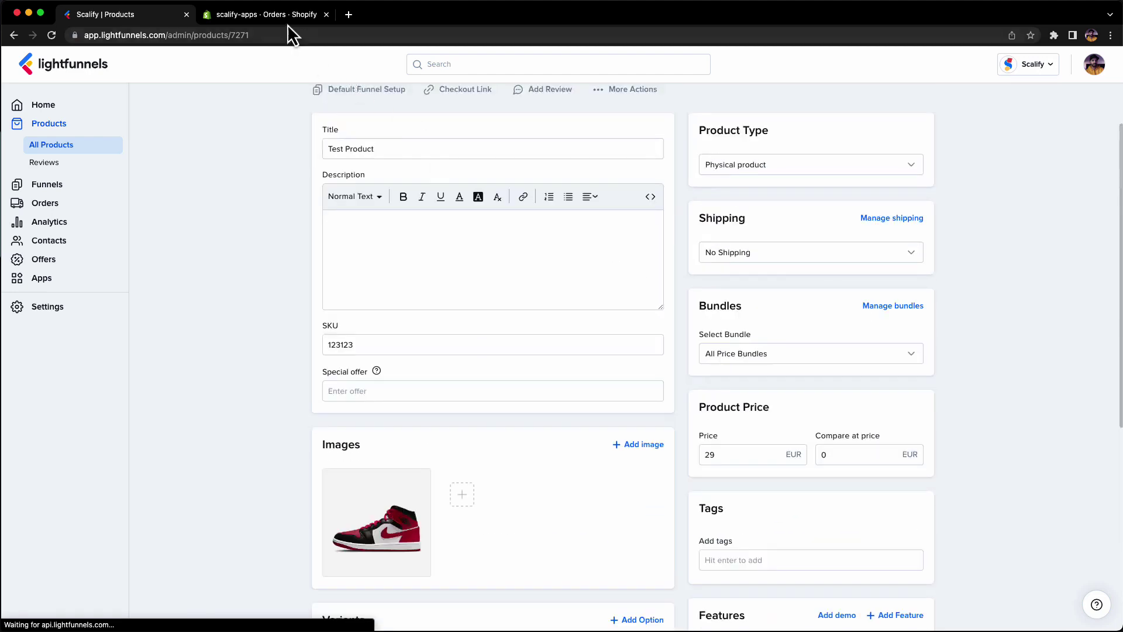
left_click(286, 21)
Step: Open Shopify's Test Product and highlight its inventory SKU 123123, then return to Lightfunnels
left_click(85, 202)
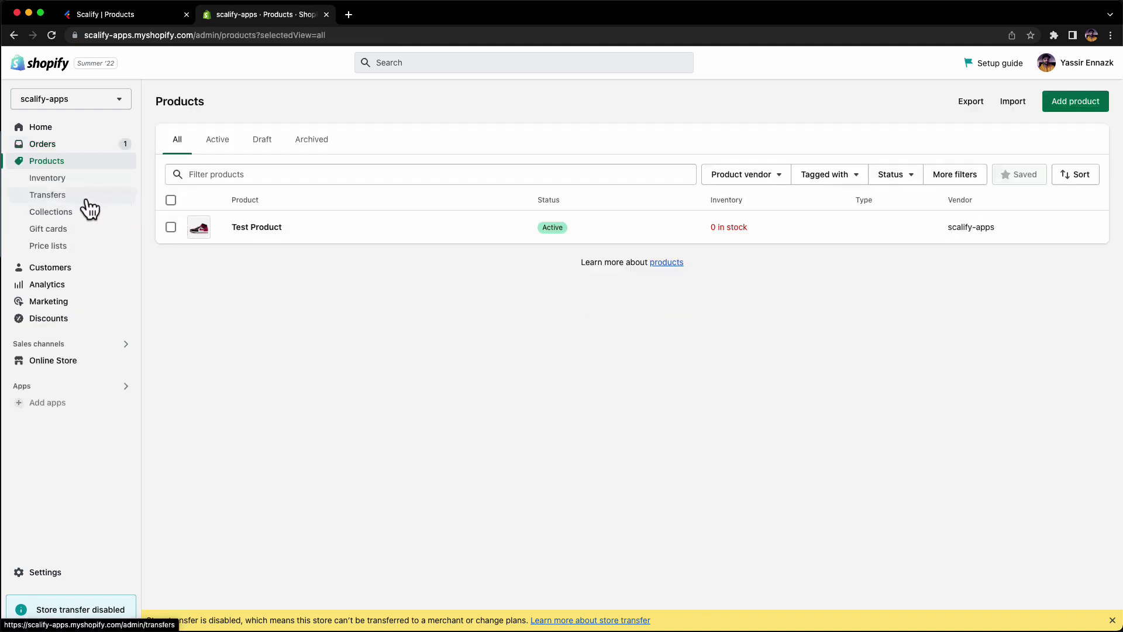
left_click(255, 230)
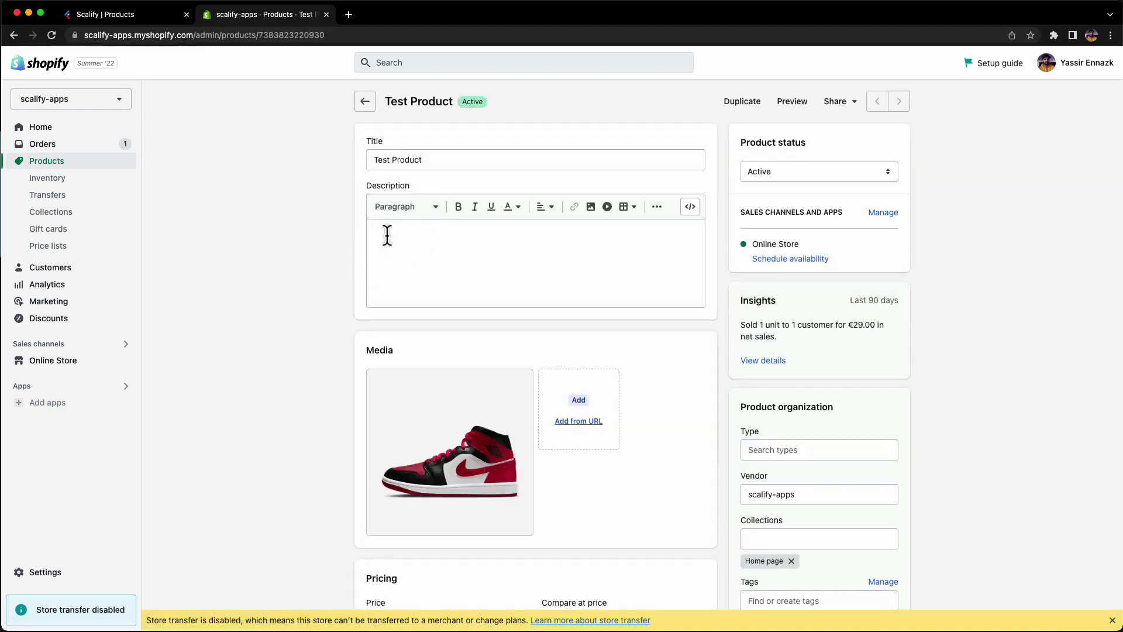
scroll(349, 251, "down", 5)
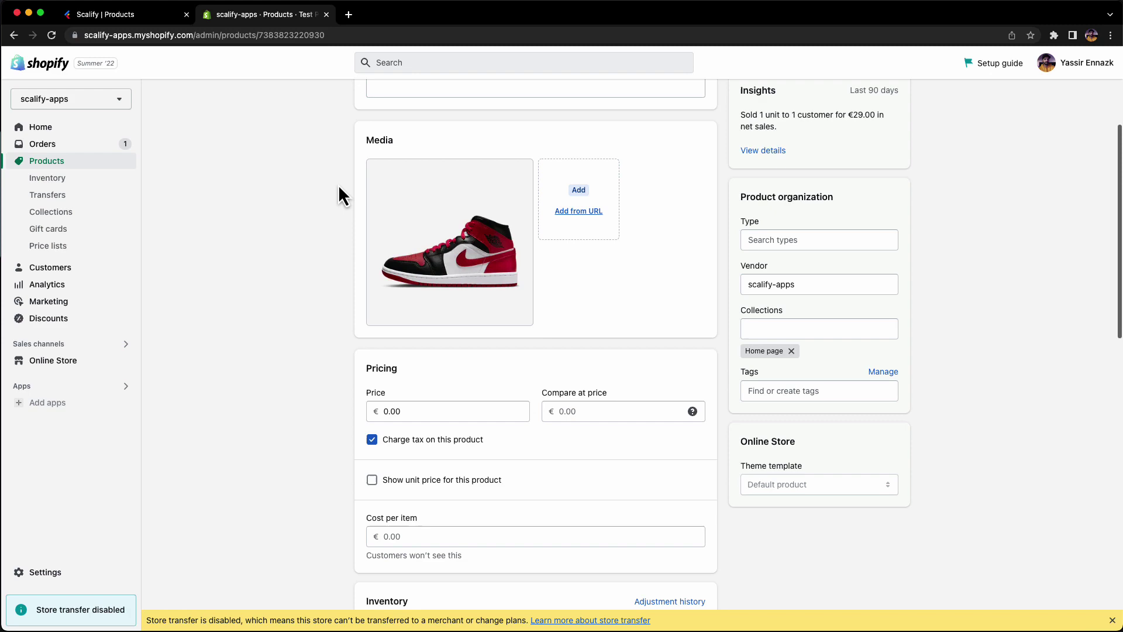
scroll(305, 266, "up", 1)
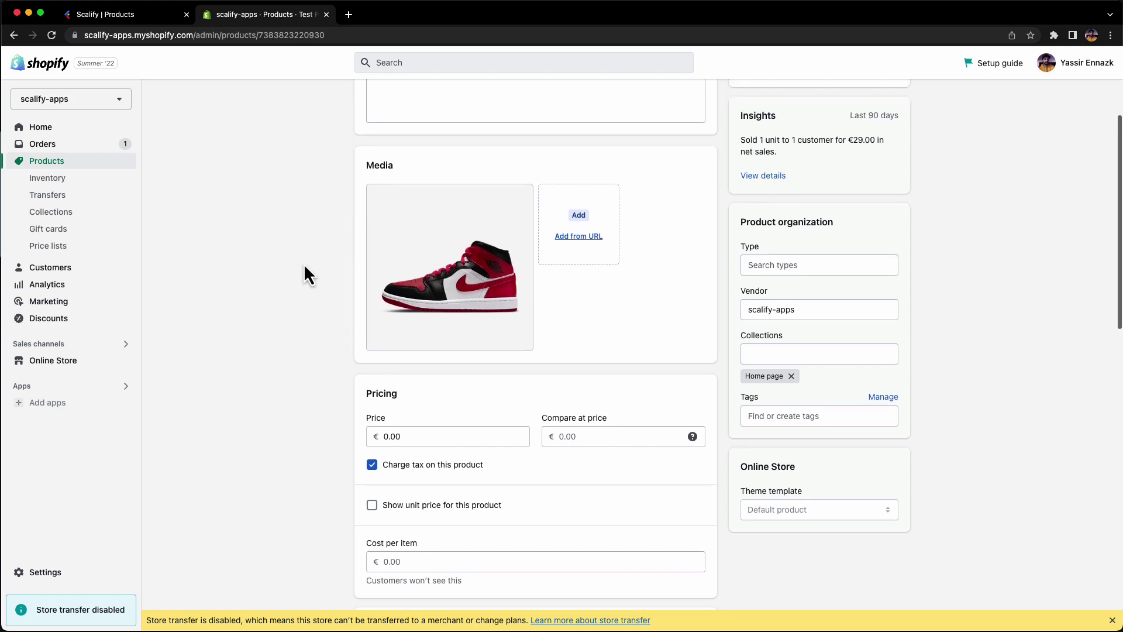
scroll(305, 268, "up", 3)
scroll(305, 268, "down", 8)
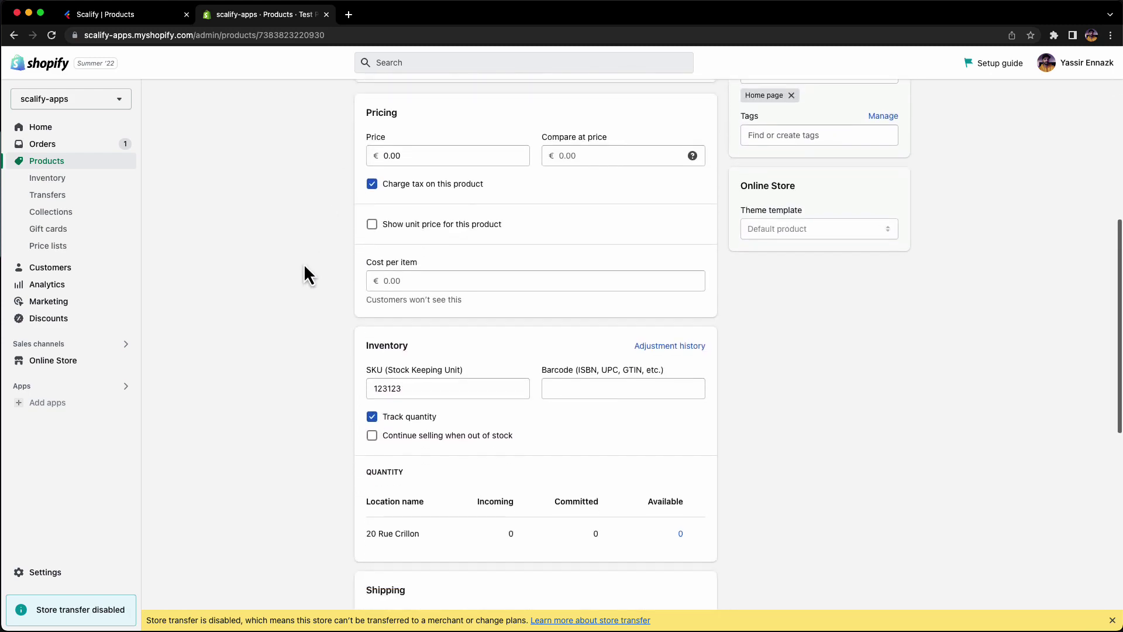
left_click_drag(416, 379, 370, 379)
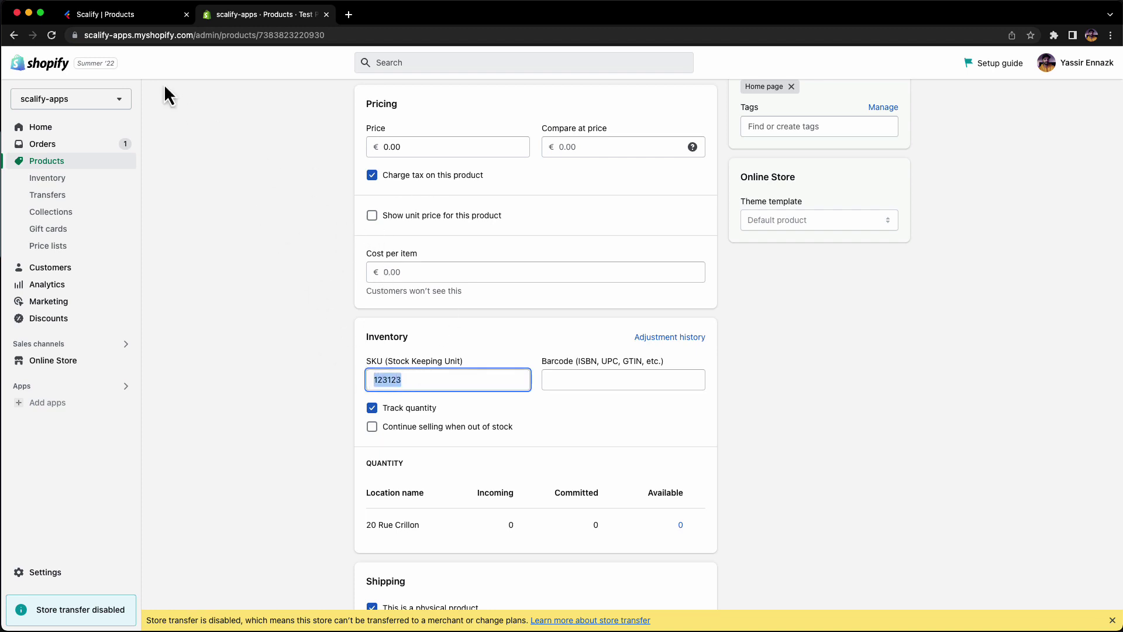
left_click(148, 22)
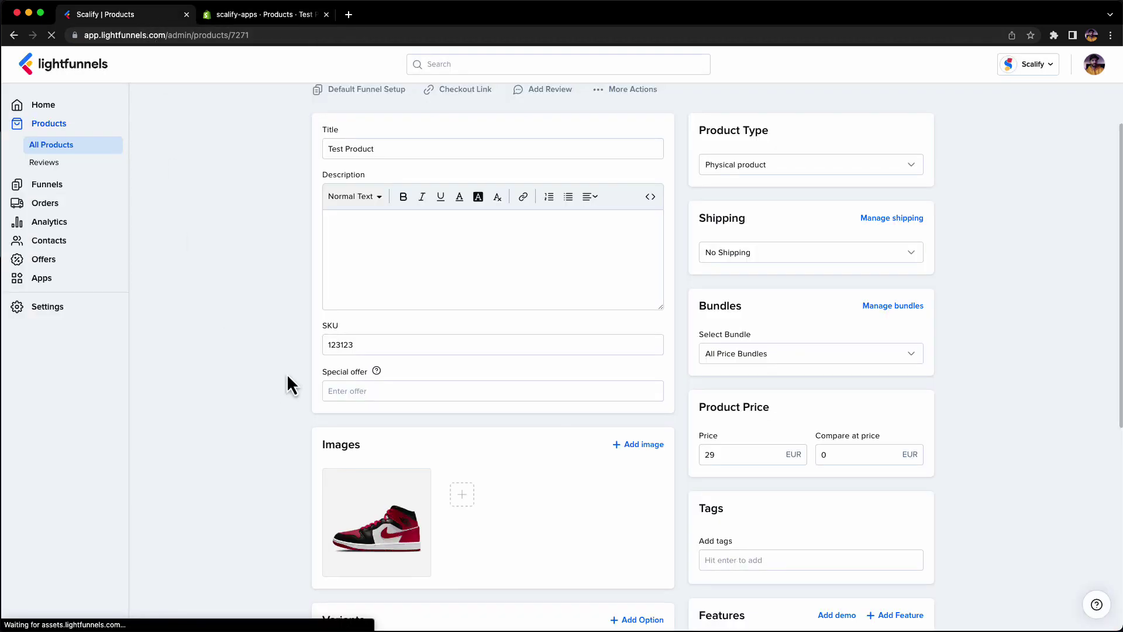
Step: Highlight Lightfunnels' Test Product SKU 123123 to compare it with Shopify's
double_click(380, 347)
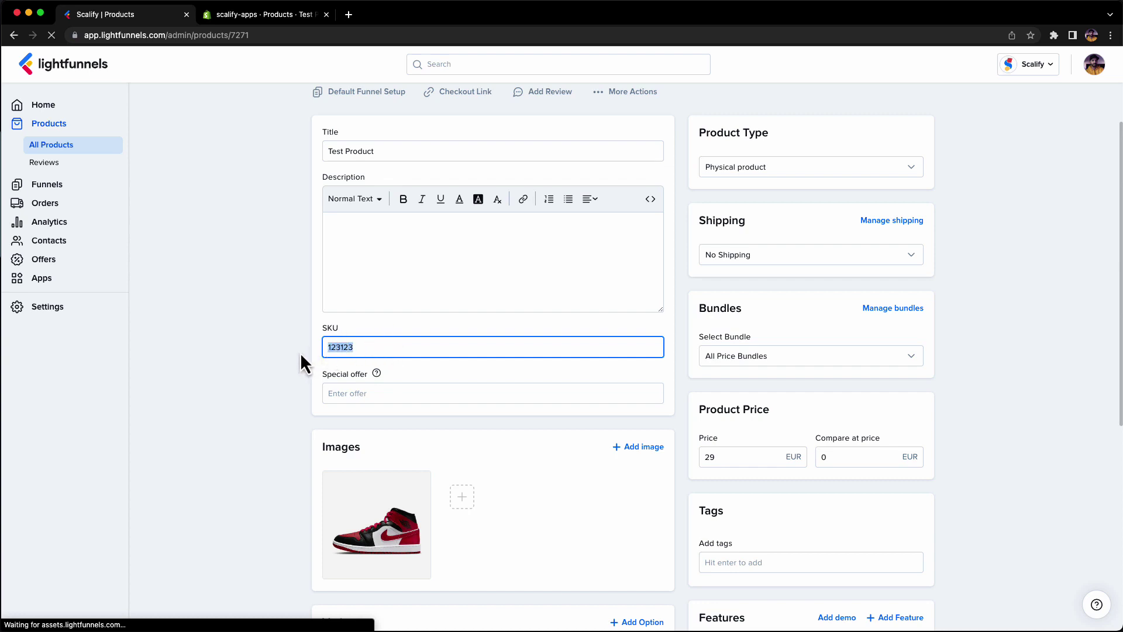
left_click(283, 359)
left_click_drag(362, 353, 332, 352)
left_click(283, 21)
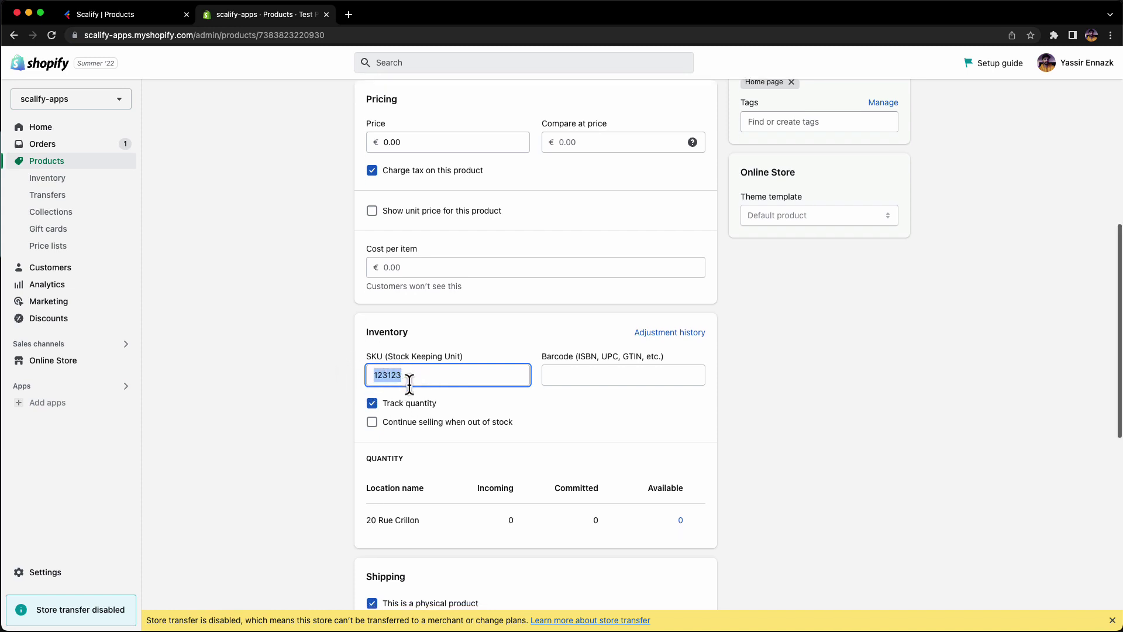
Step: Add a variant option to the Shopify product and name it Color
scroll(386, 384, "down", 2)
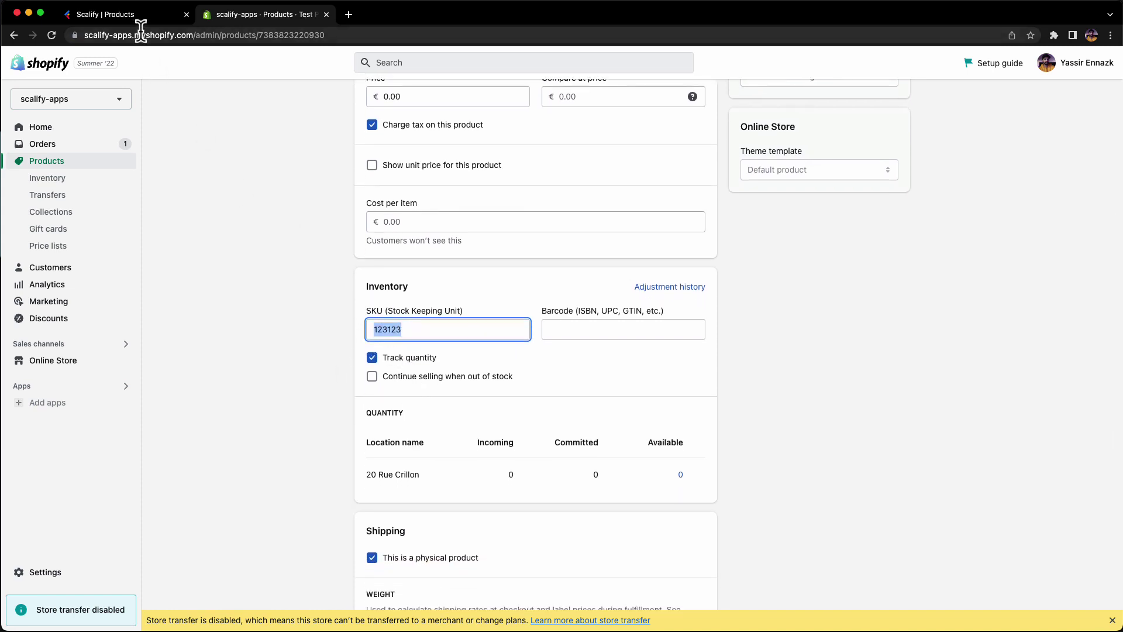
scroll(272, 146, "down", 6)
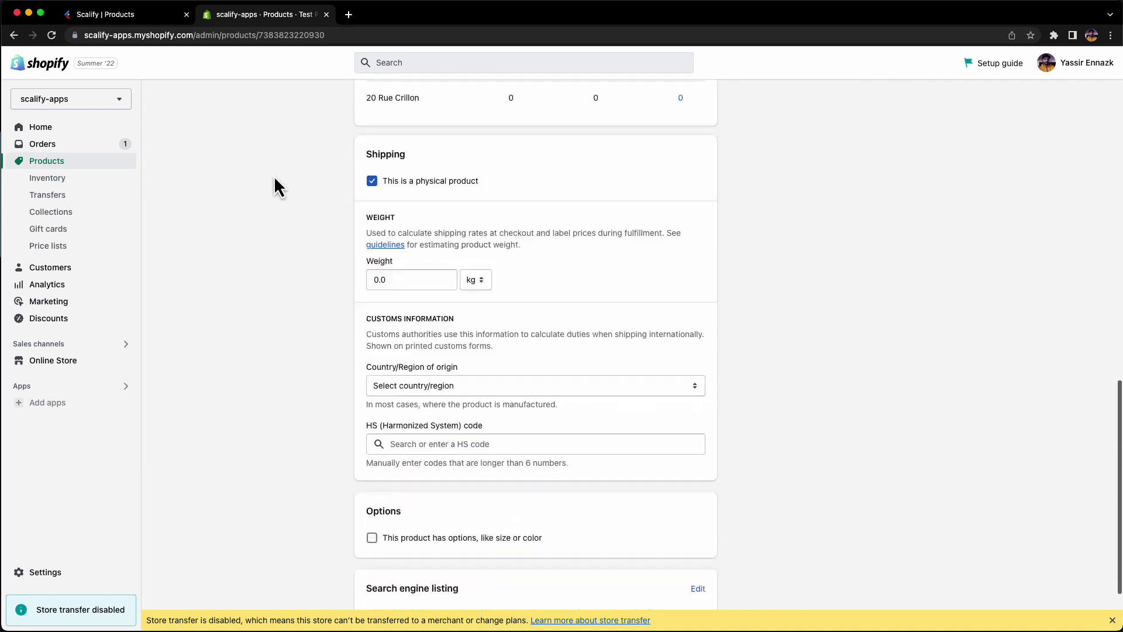
scroll(274, 179, "down", 2)
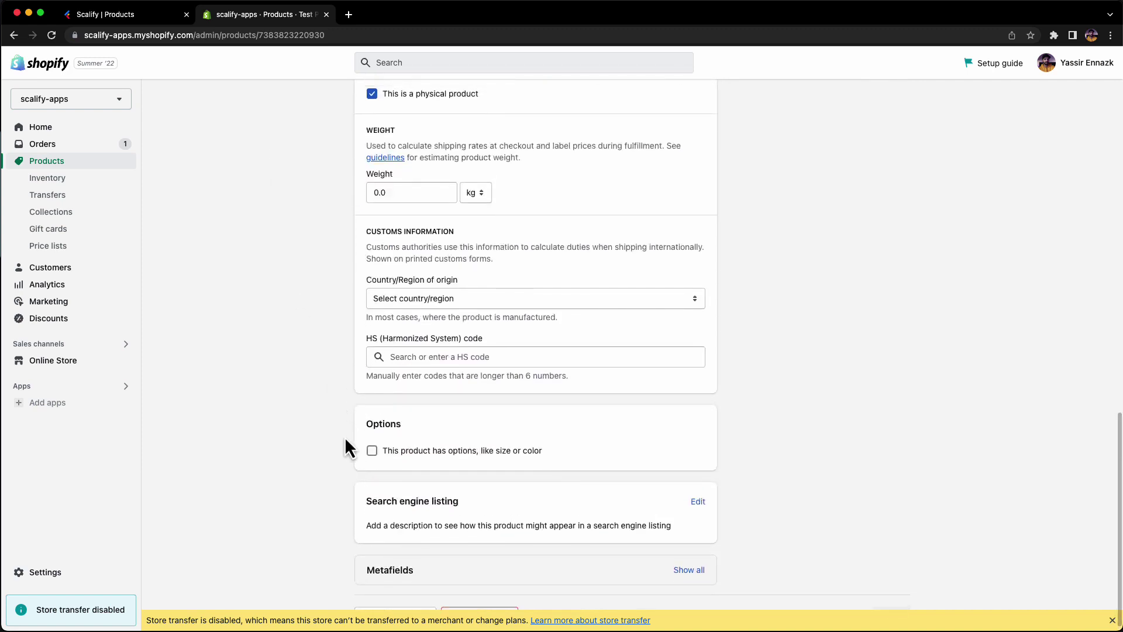
left_click(373, 451)
scroll(549, 404, "down", 2)
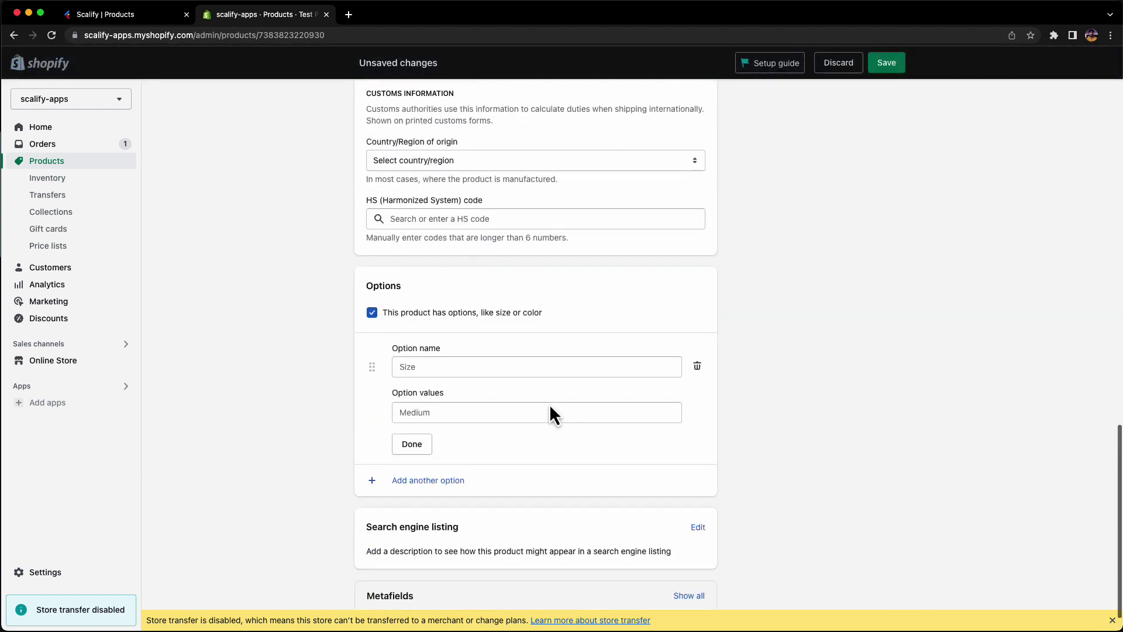
left_click(443, 366)
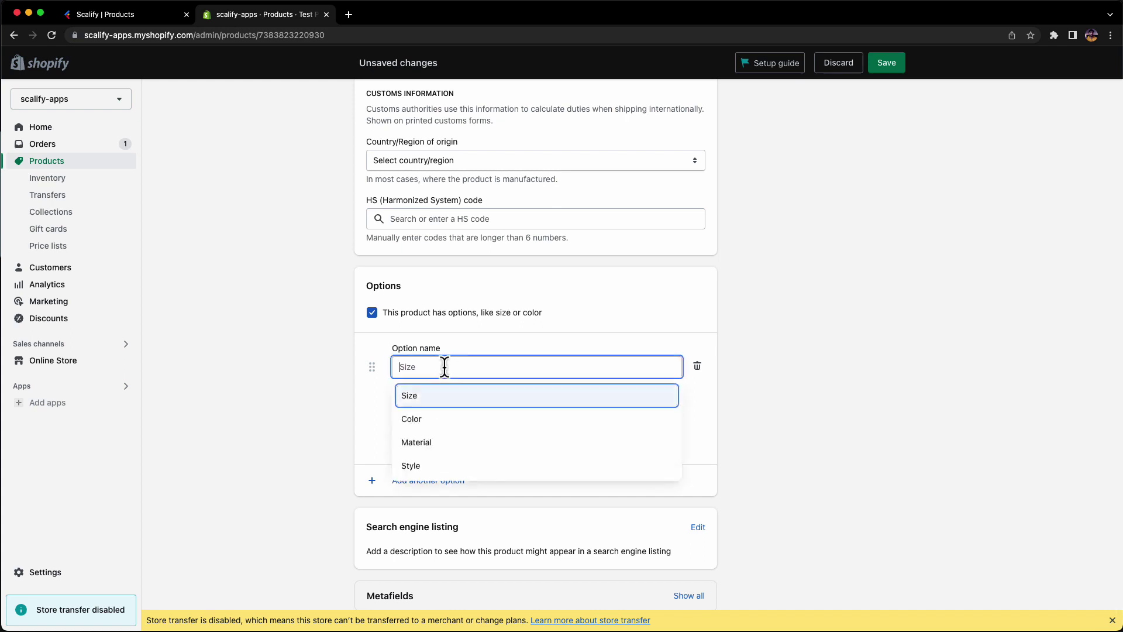
left_click(438, 420)
Step: Enter Black, Blue and Red as the Color values and finish the option
left_click(447, 414)
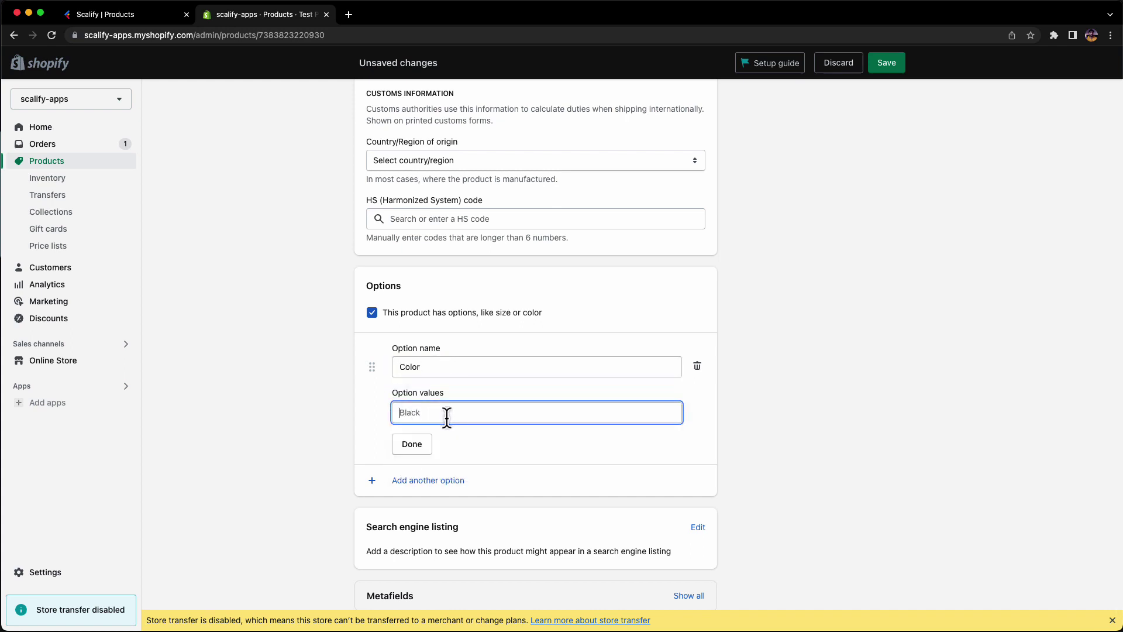
type("Black")
key("Tab")
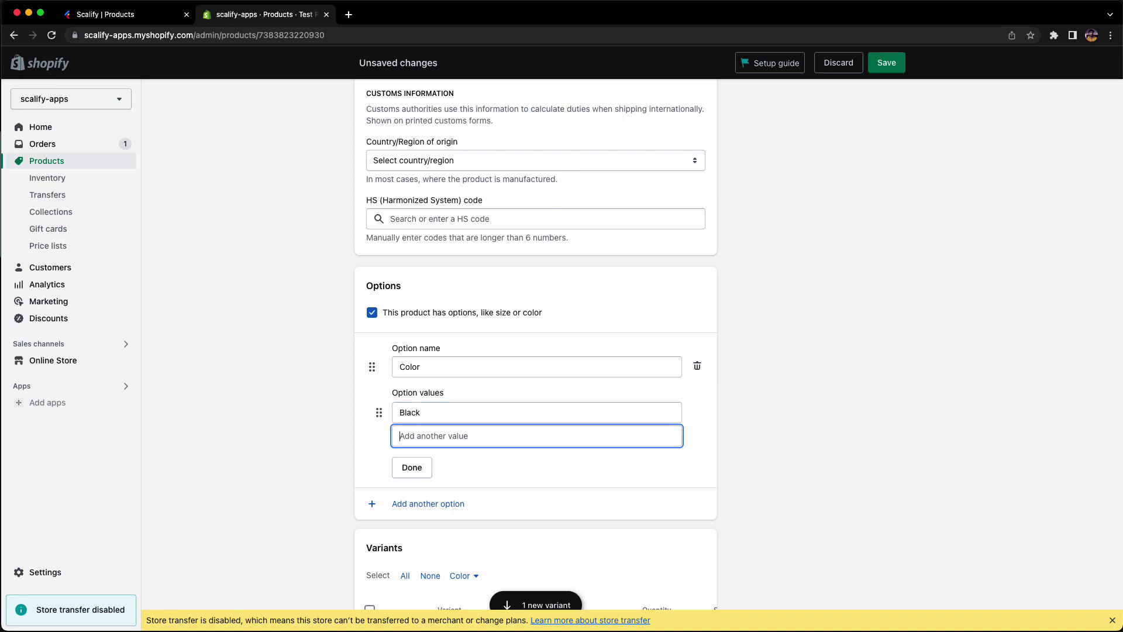
type("Blue")
key("Tab")
type("Red")
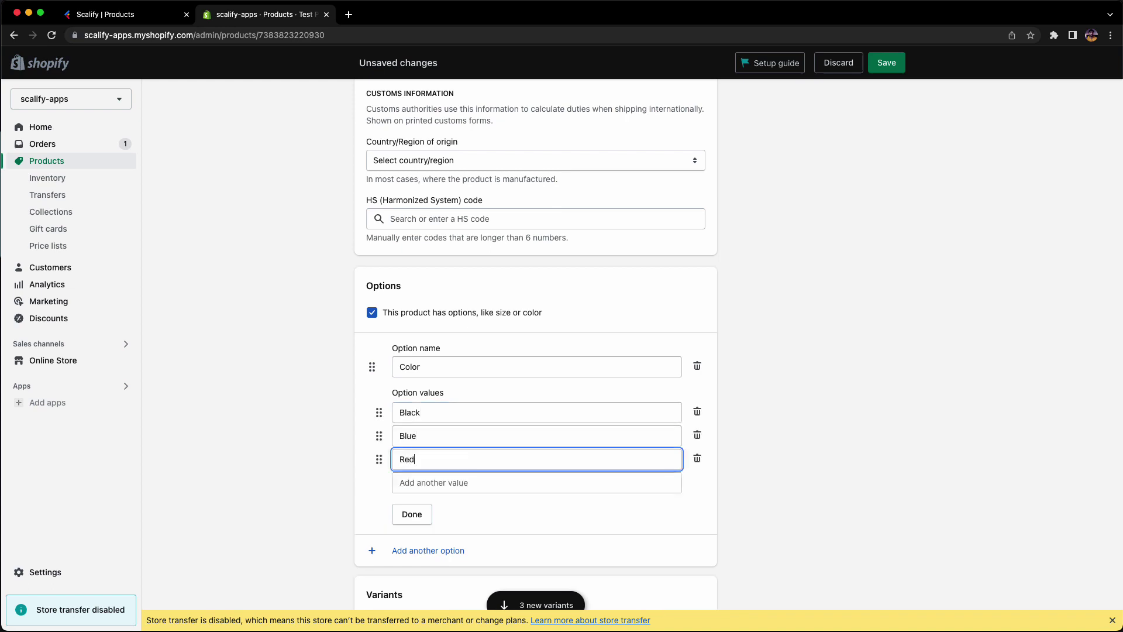
left_click(427, 519)
Step: Bring the Variants SKU column into view and select the first SKU, 123123
scroll(801, 339, "down", 2)
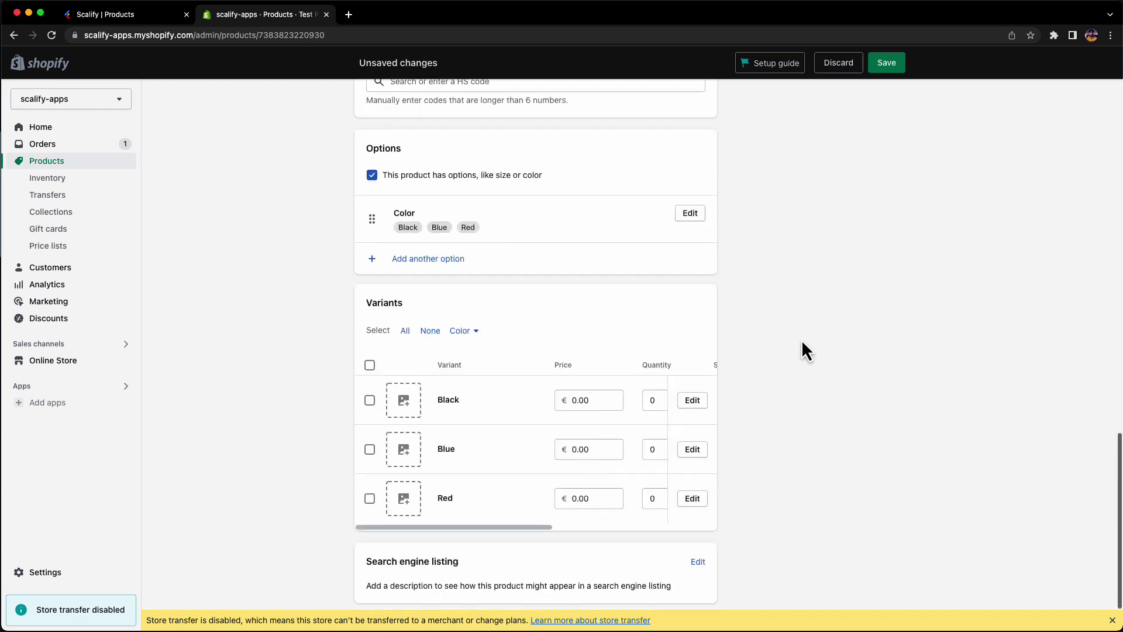
scroll(544, 429, "right", 5)
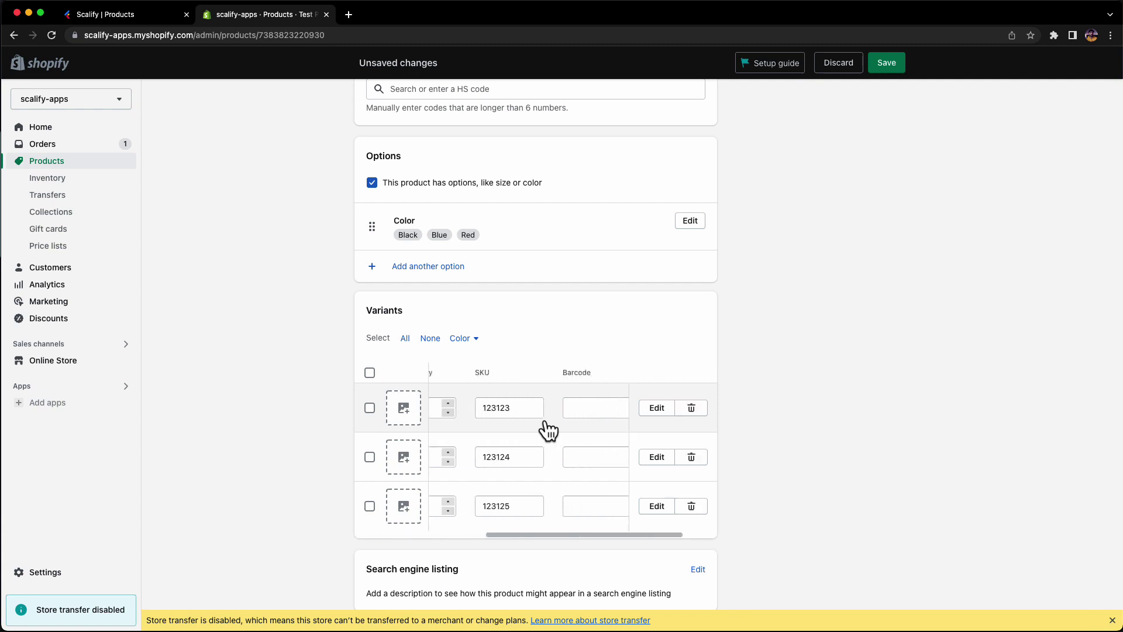
left_click_drag(521, 409, 479, 416)
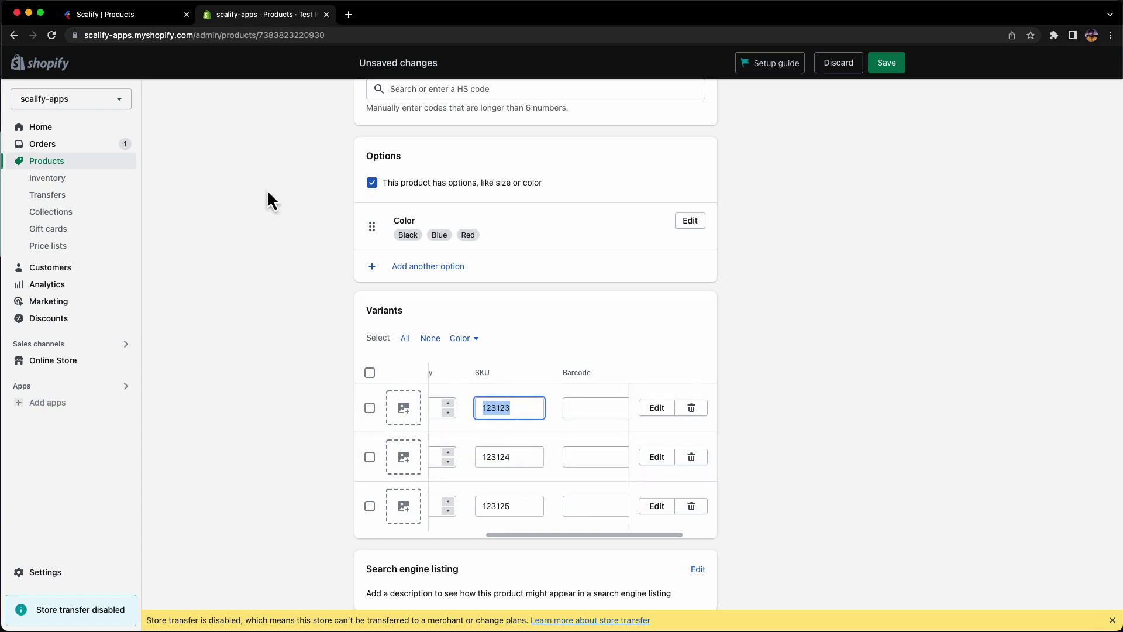
Step: In Lightfunnels, add a Color option with values Black, Blue and Red
key("ctrl+shift+Tab")
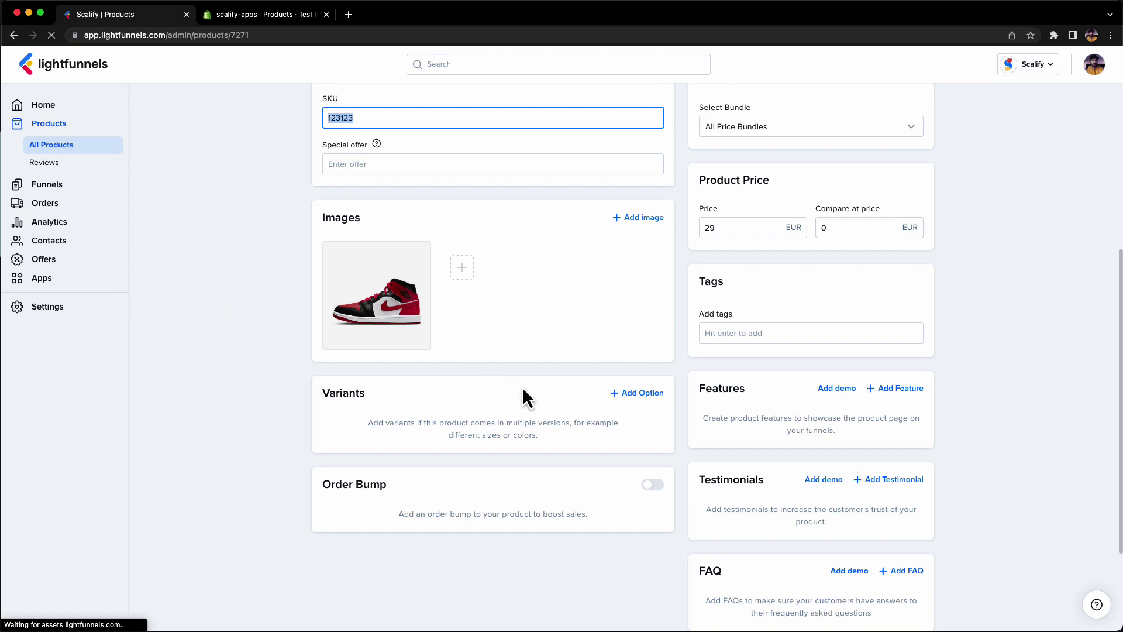
left_click(639, 396)
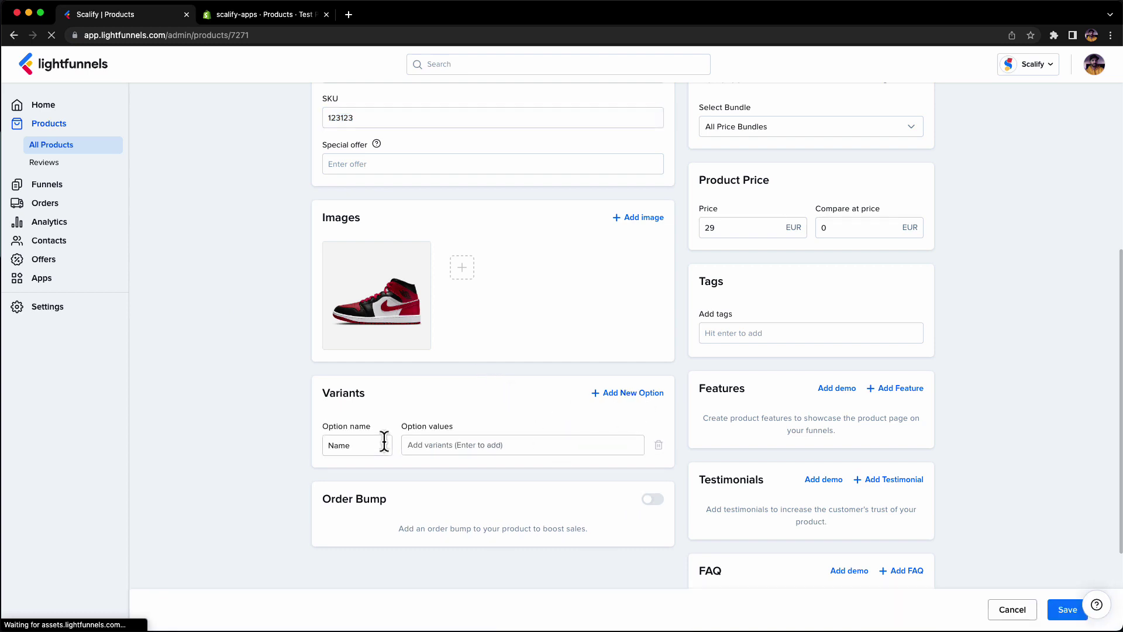
type("Color")
key("Tab")
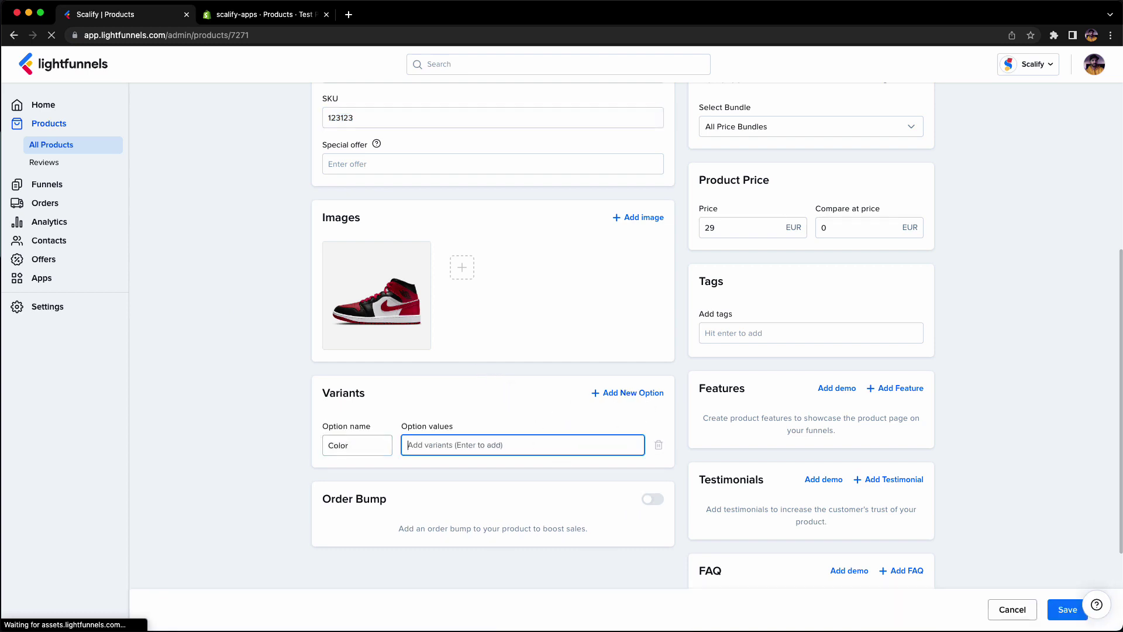
type("Black")
key("Return")
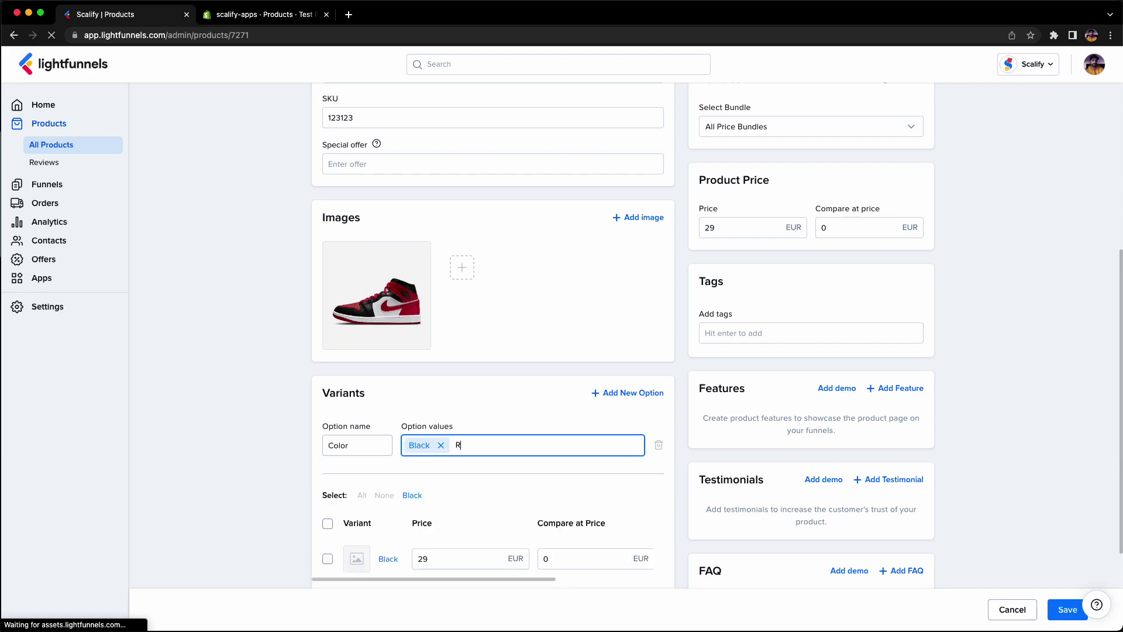
type("Blue")
key("Return")
type("Red")
key("Return")
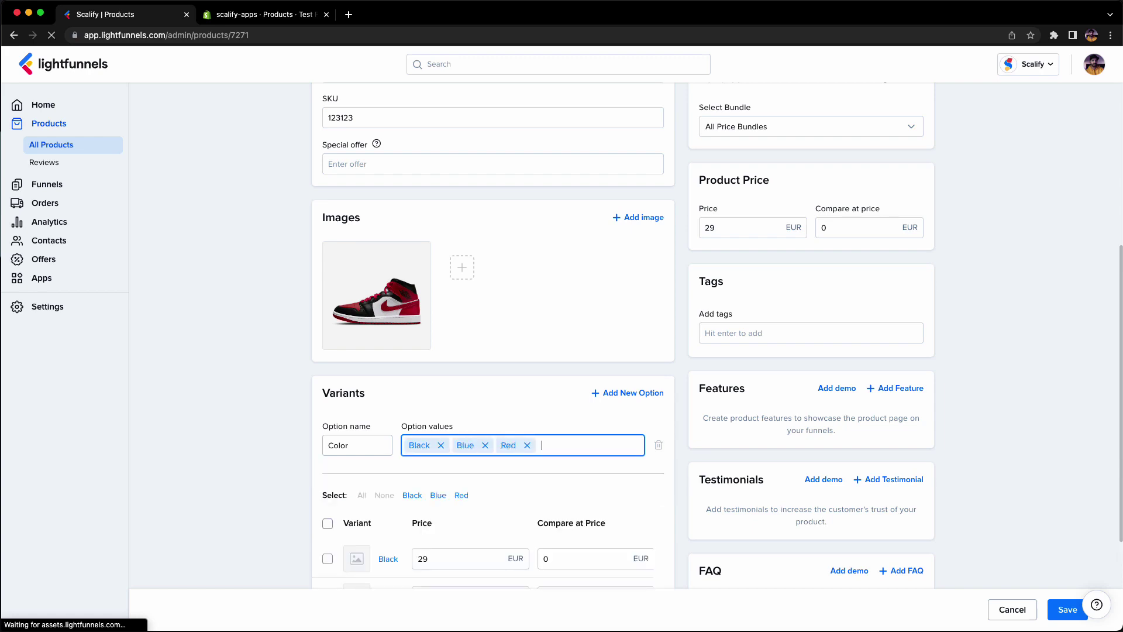
Step: Copy the first variant's SKU 123123 from Shopify into the Lightfunnels Black variant
scroll(462, 474, "down", 3)
scroll(461, 474, "up", 2)
scroll(513, 494, "down", 1)
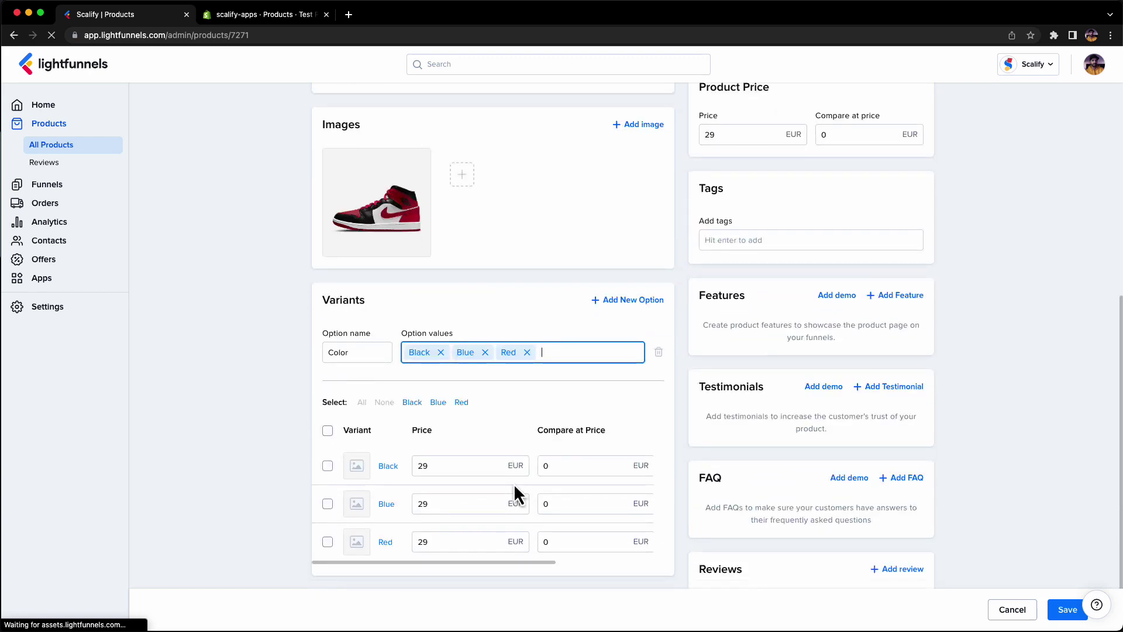
scroll(456, 494, "right", 3)
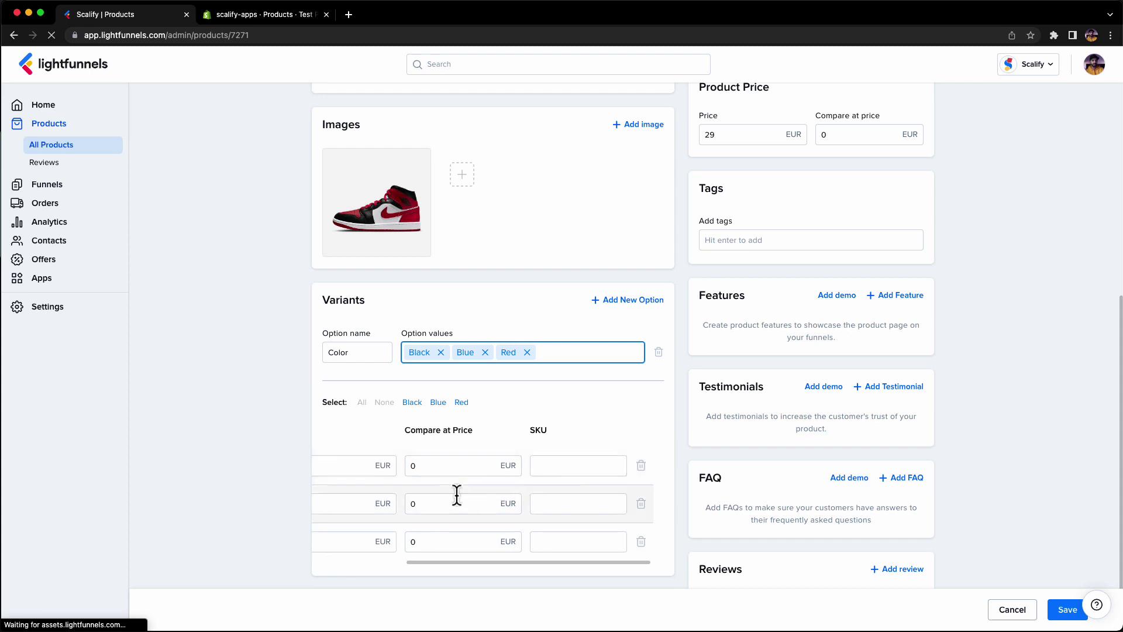
left_click(580, 465)
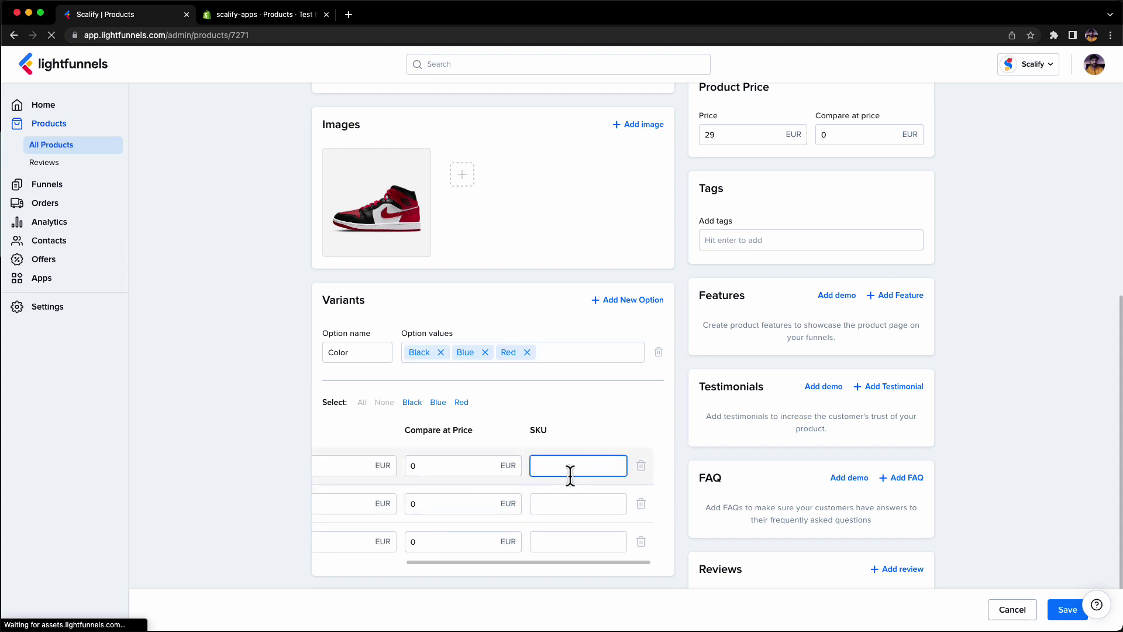
key("Tab")
key("ctrl+Tab")
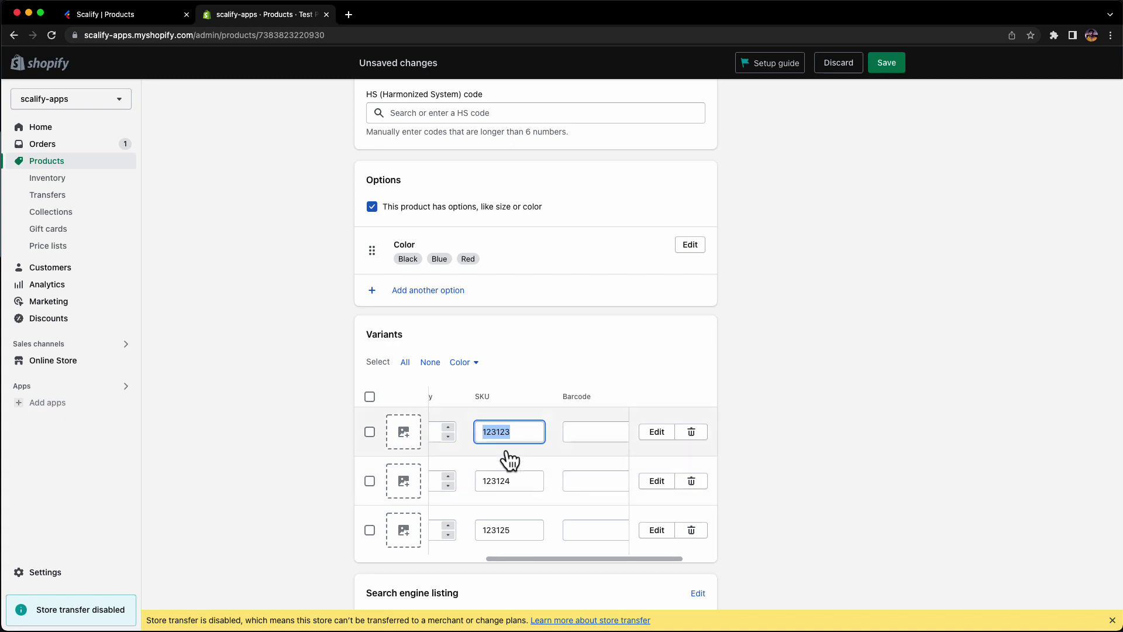
scroll(507, 459, "left", 3)
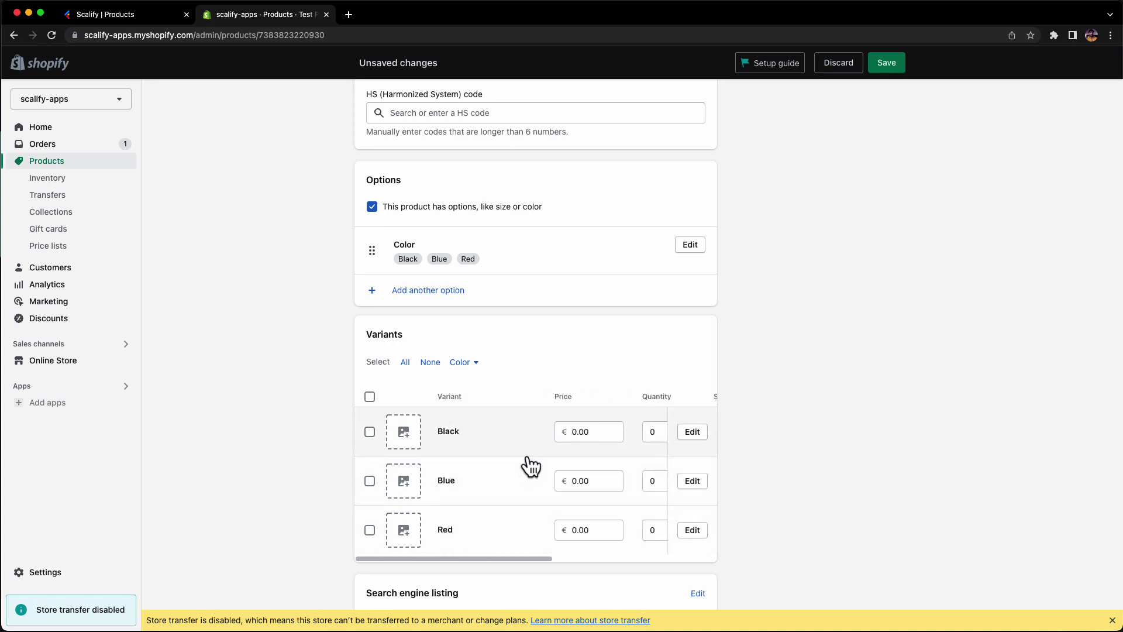
key("Tab")
key("ctrl+shift+Tab")
left_click(618, 471)
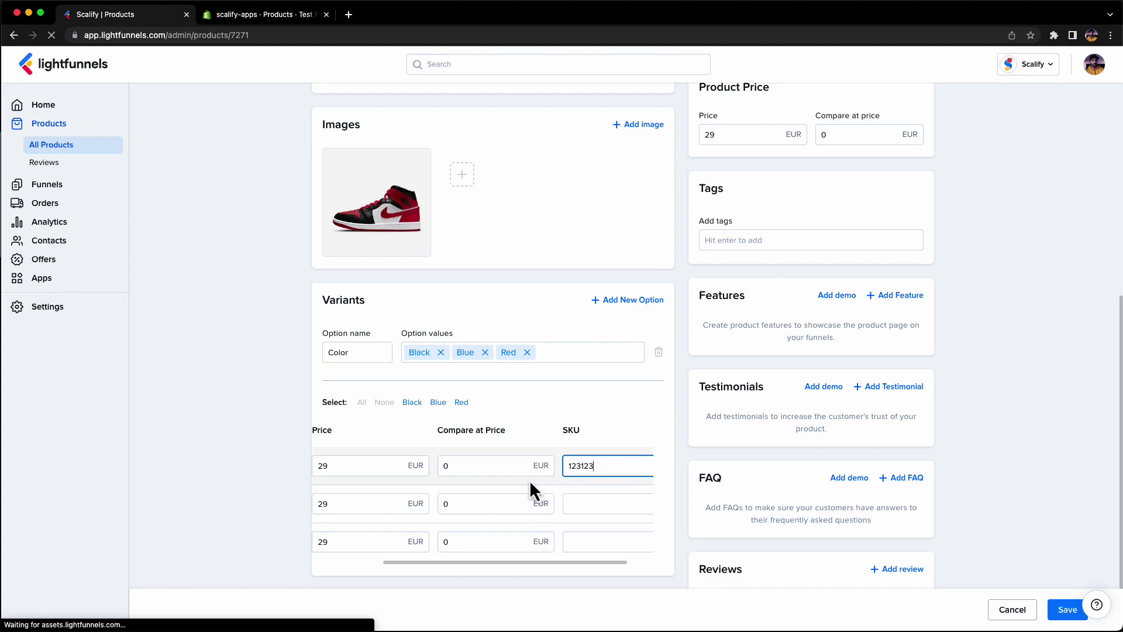
scroll(468, 497, "left", 3)
scroll(536, 488, "right", 2)
Step: Copy SKU 123124 from Shopify into the Blue variant's SKU field
left_click(606, 503)
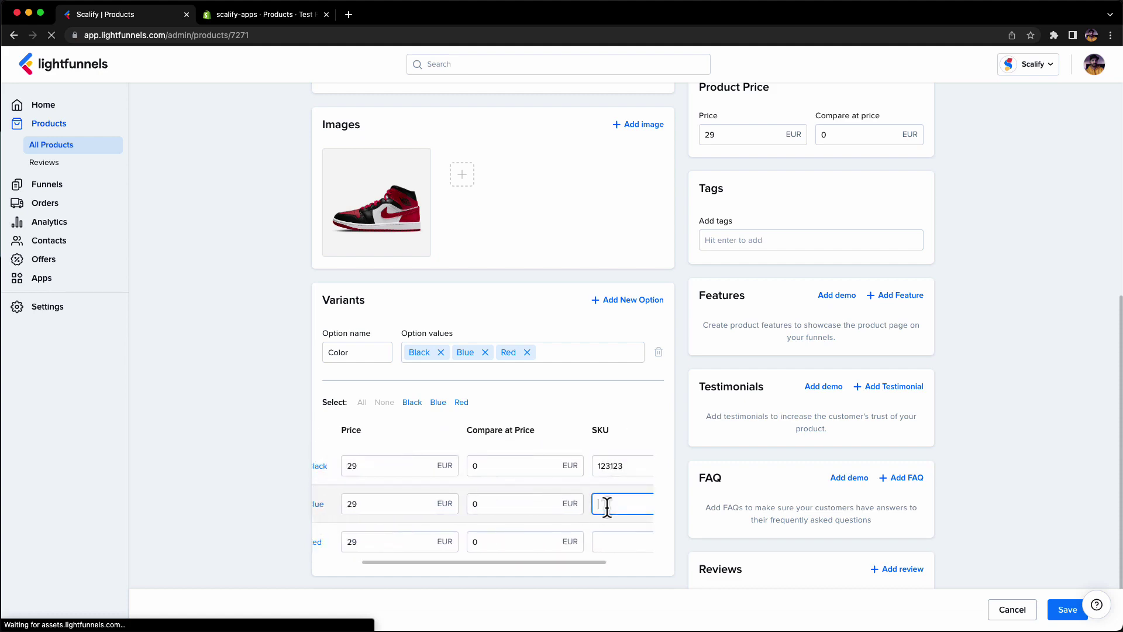
key("ctrl+Tab")
left_click(587, 484)
left_click_drag(618, 481, 589, 484)
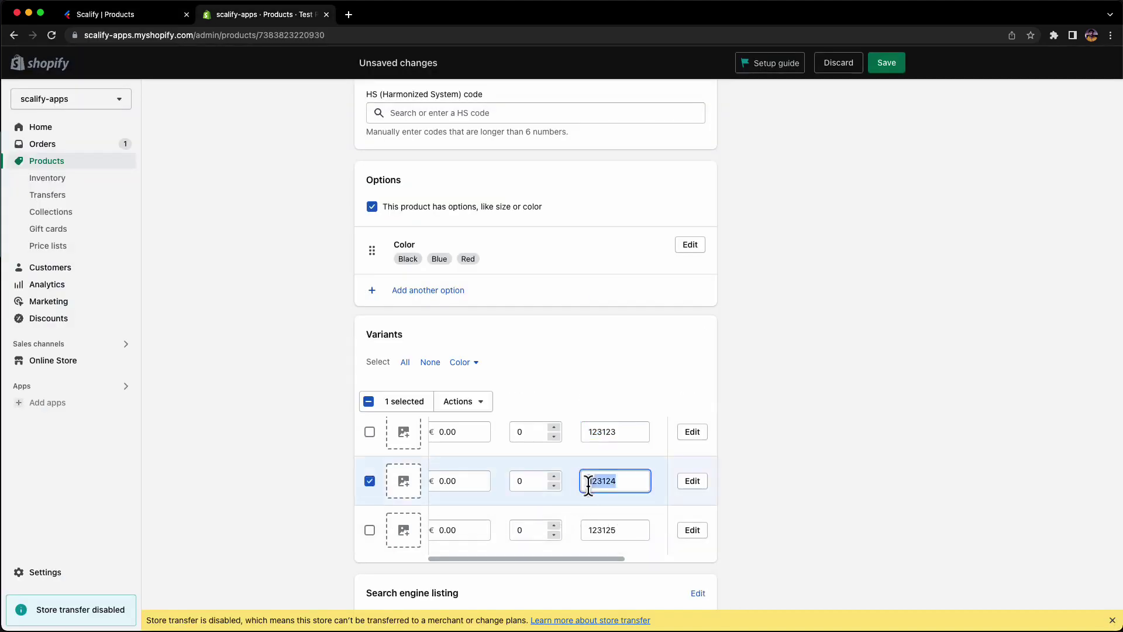
key("ctrl+c")
key("ctrl+shift+Tab")
key("ctrl+v")
Step: Copy SKU 123125 from Shopify into the Red variant's SKU field
key("ctrl+Tab")
left_click(610, 530)
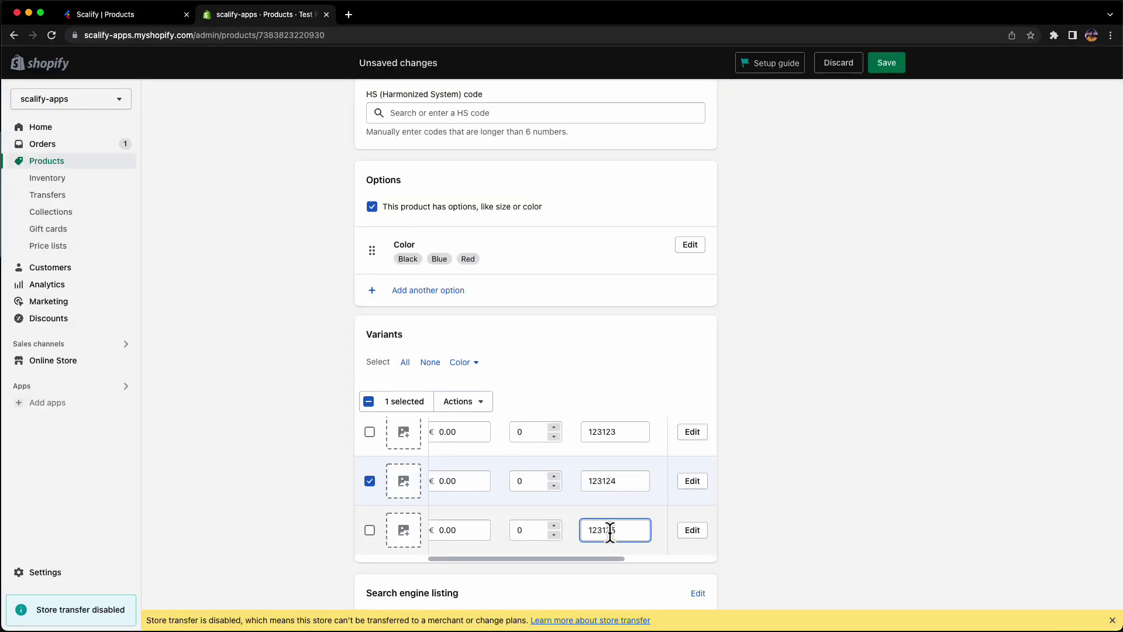
key("ctrl+c")
key("ctrl+shift+Tab")
left_click(609, 533)
key("ctrl+v")
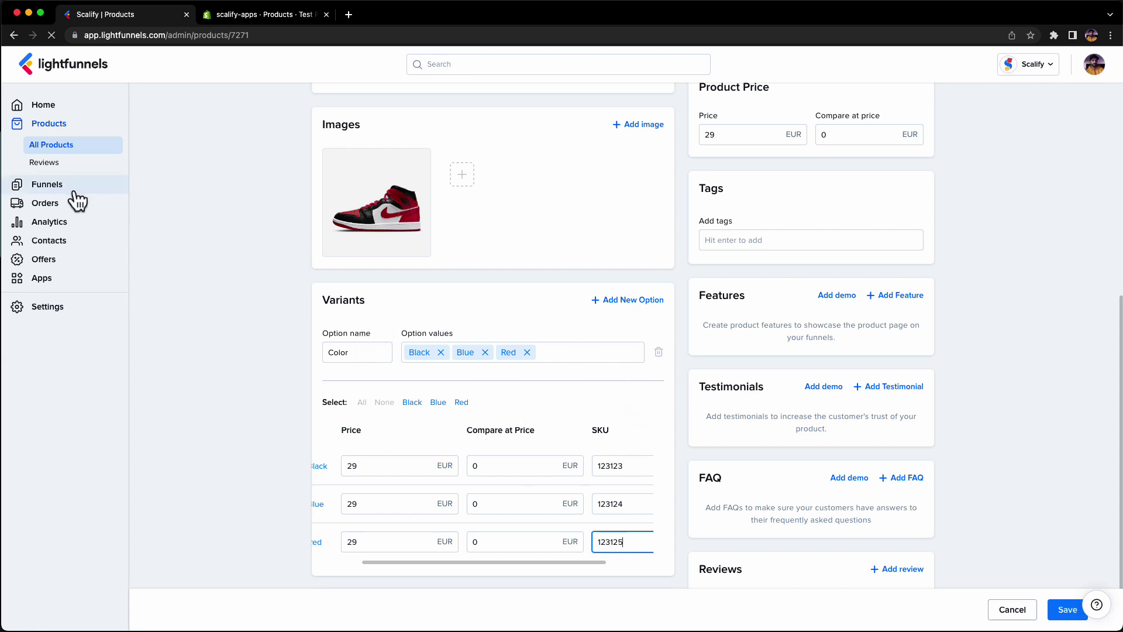
mouse_move(372, 183)
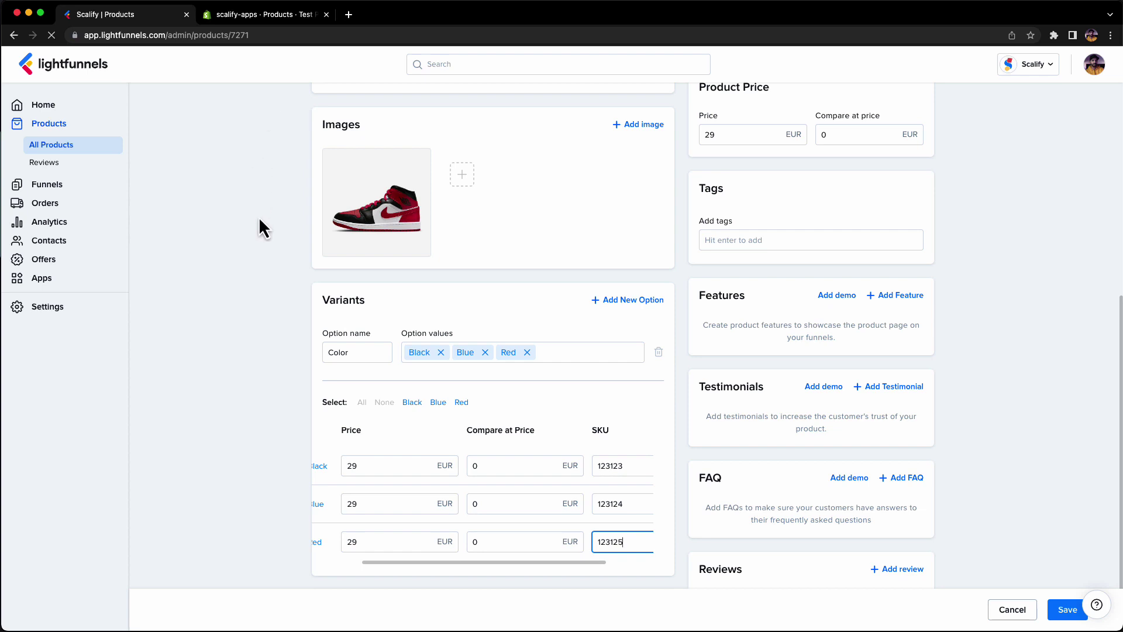
Step: Discard the unsaved Color variant changes on the Shopify Test Product
left_click(281, 16)
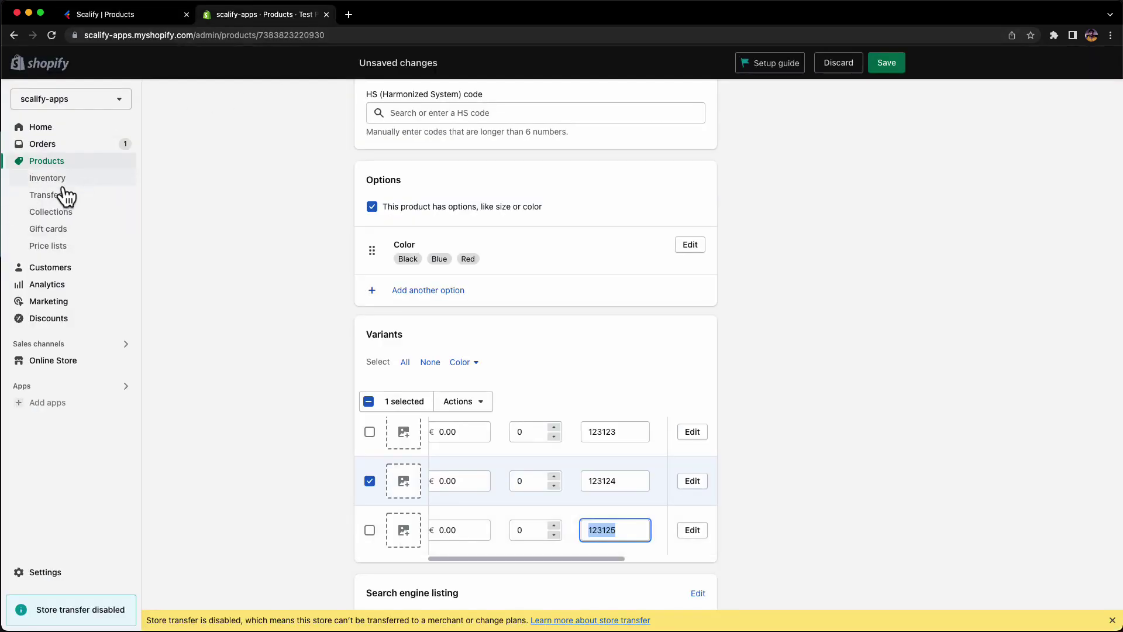
scroll(328, 402, "up", 4)
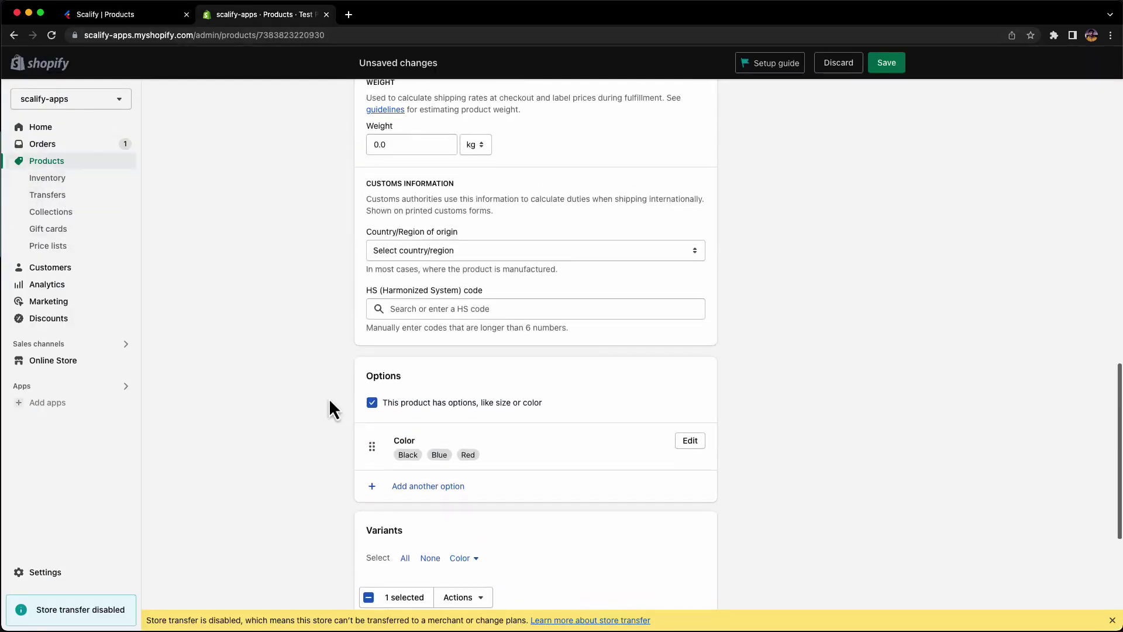
scroll(218, 333, "up", 1)
scroll(437, 295, "up", 4)
scroll(429, 283, "down", 7)
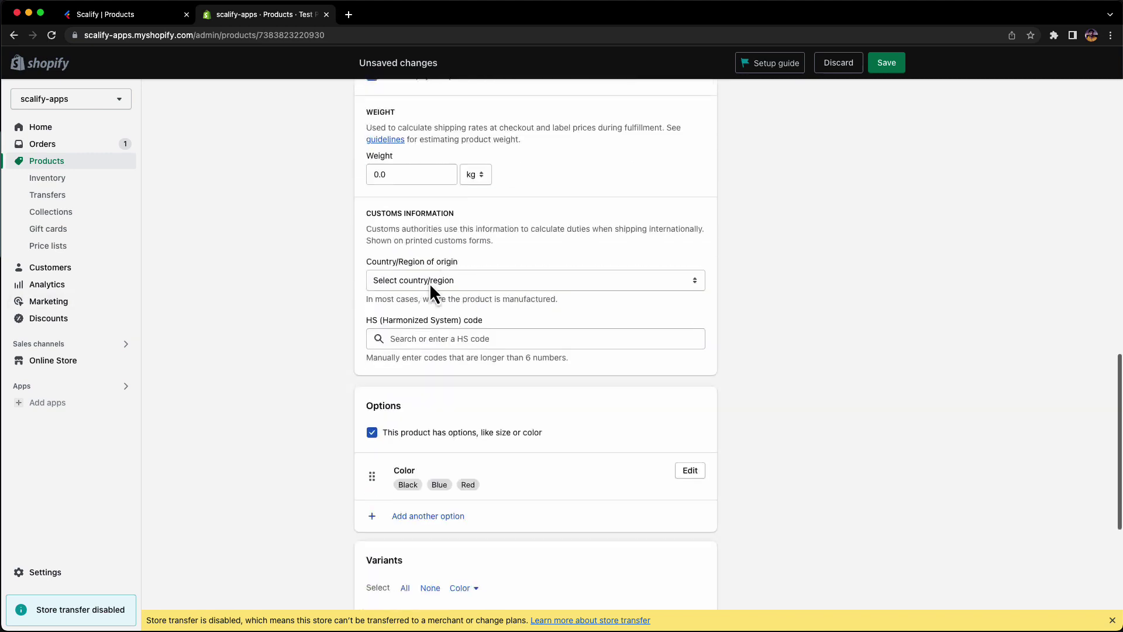
scroll(416, 308, "up", 10)
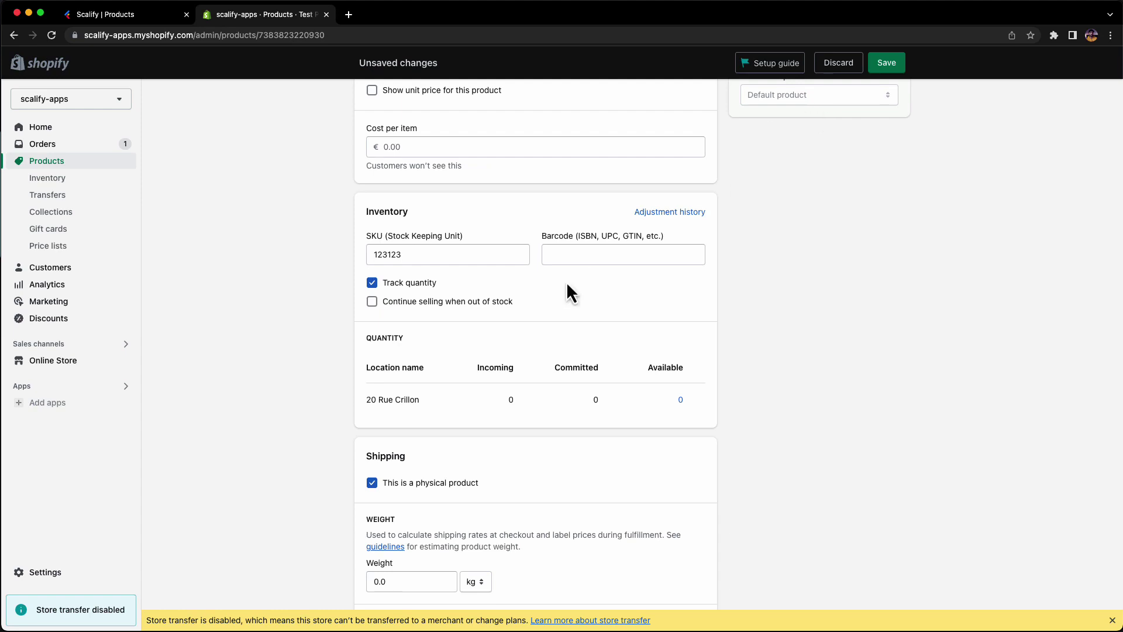
scroll(510, 451, "down", 4)
left_click(836, 64)
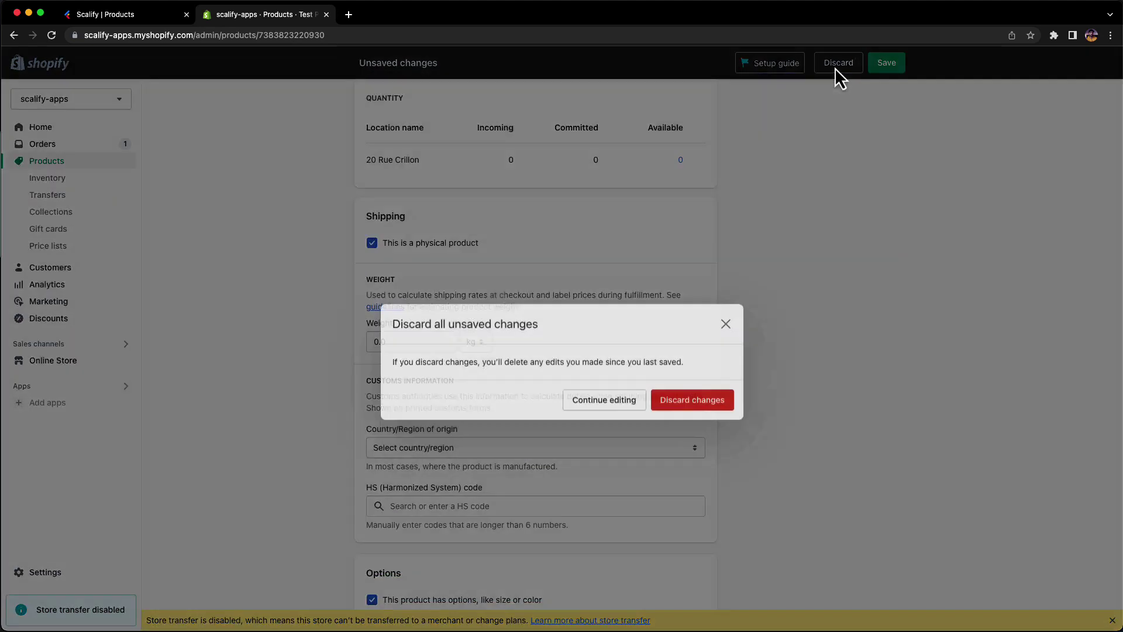
left_click(679, 375)
Step: Cancel the Lightfunnels product edits without saving and reopen Test Product
left_click(171, 21)
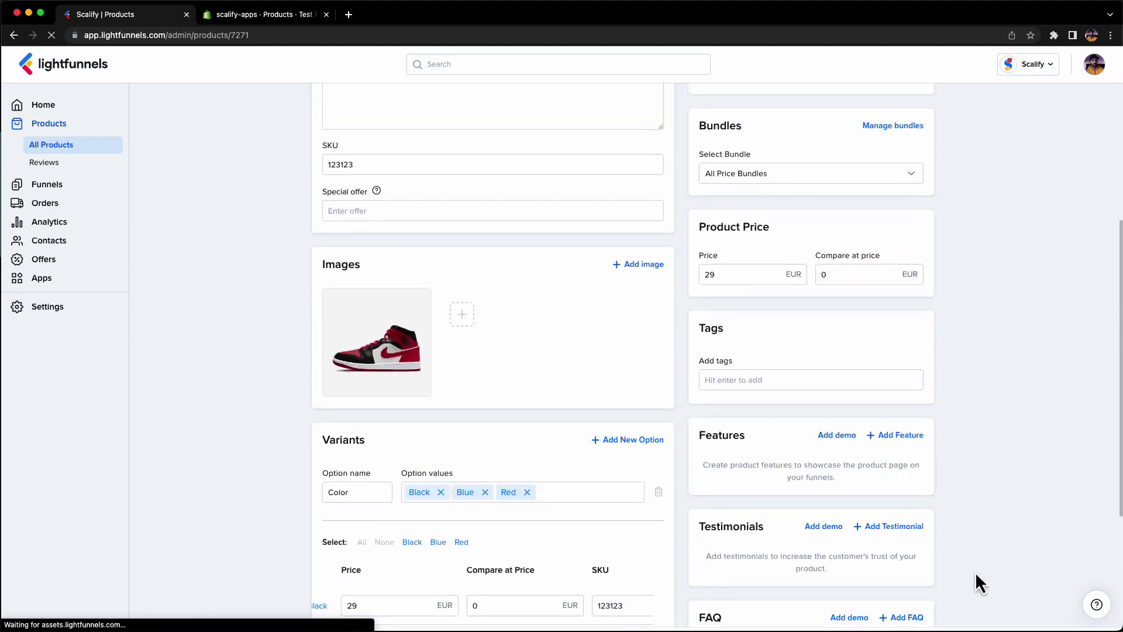
left_click(1008, 610)
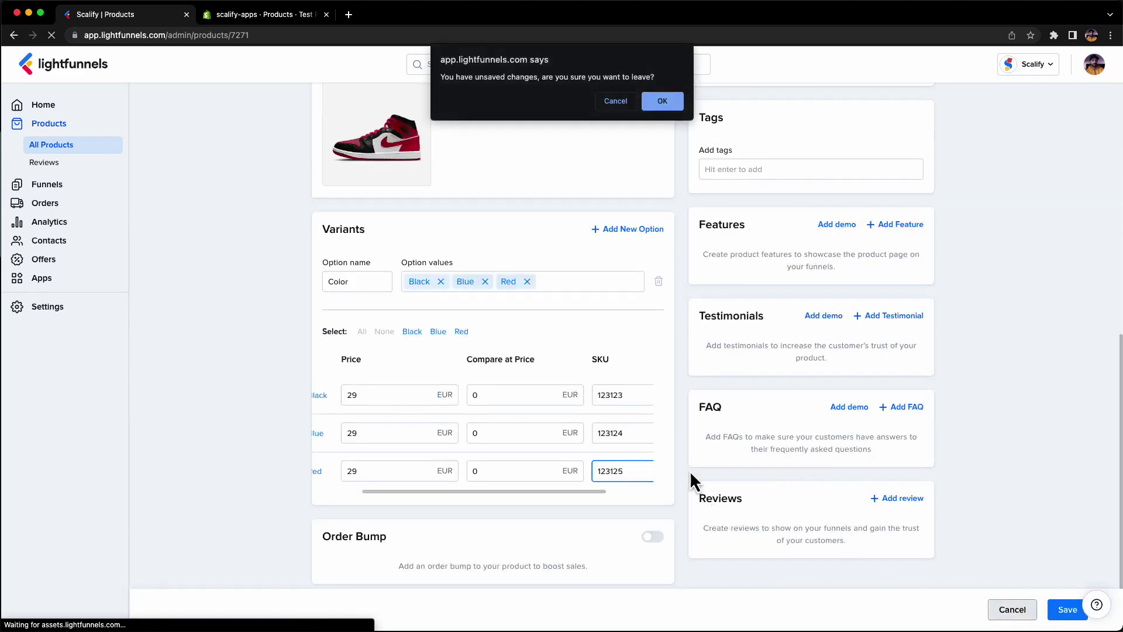
left_click(659, 100)
left_click(509, 292)
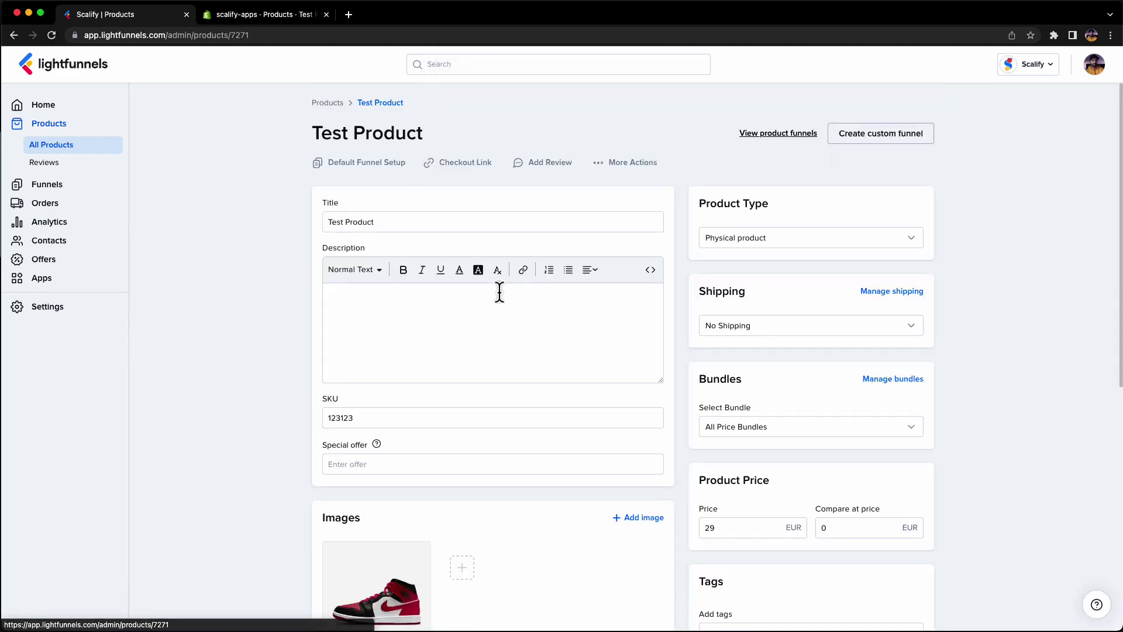
left_click(286, 23)
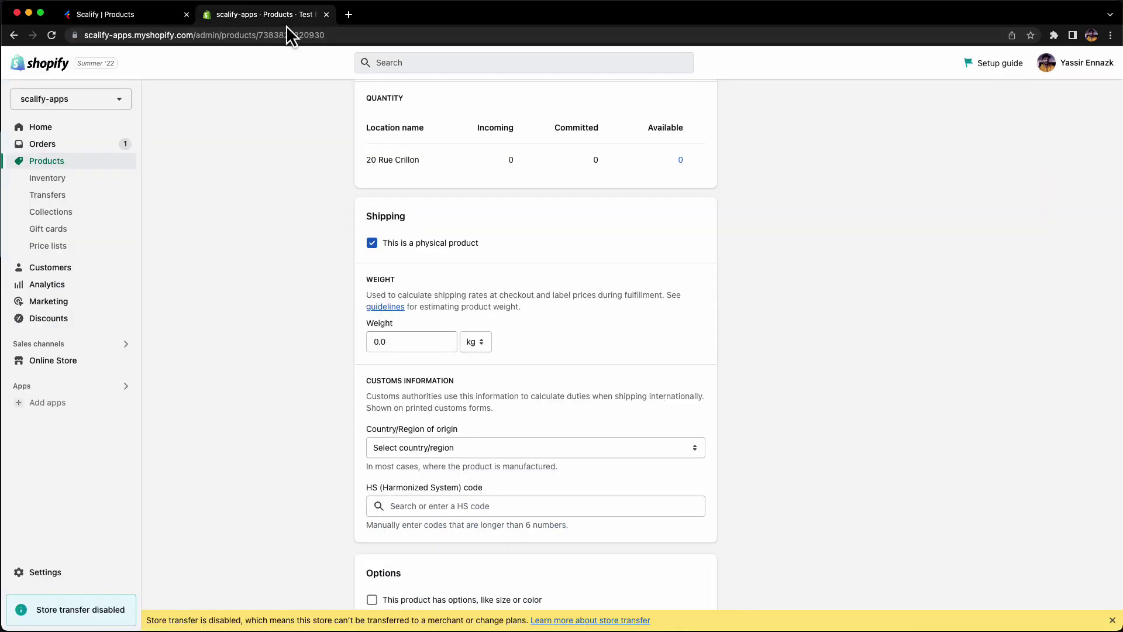
scroll(388, 276, "up", 4)
double_click(362, 237)
left_click(363, 245)
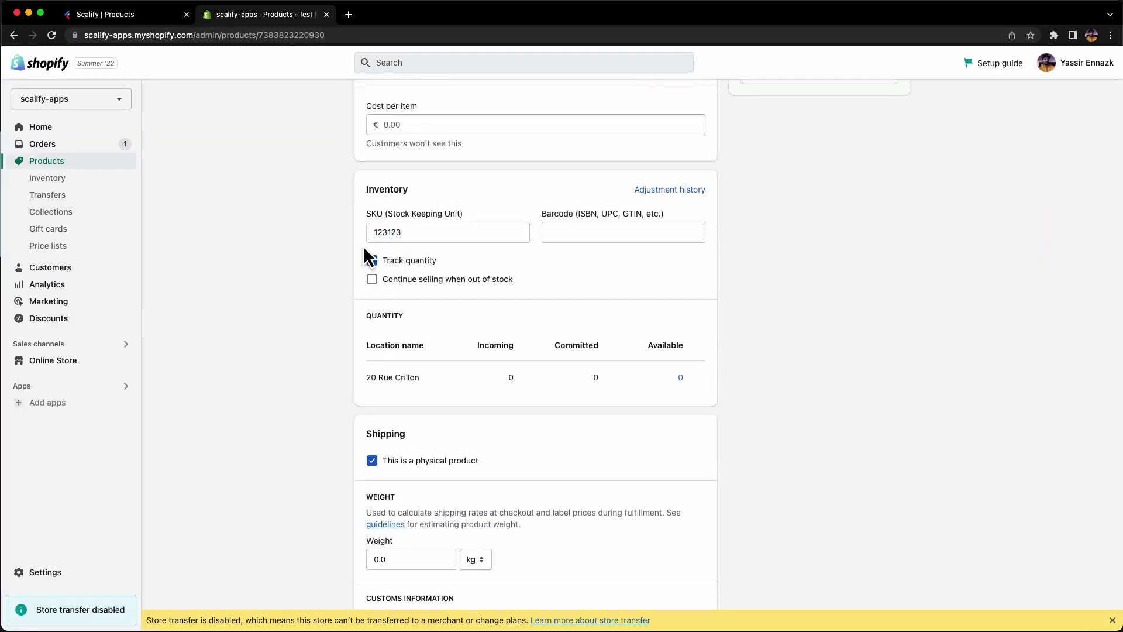
scroll(316, 221, "up", 3)
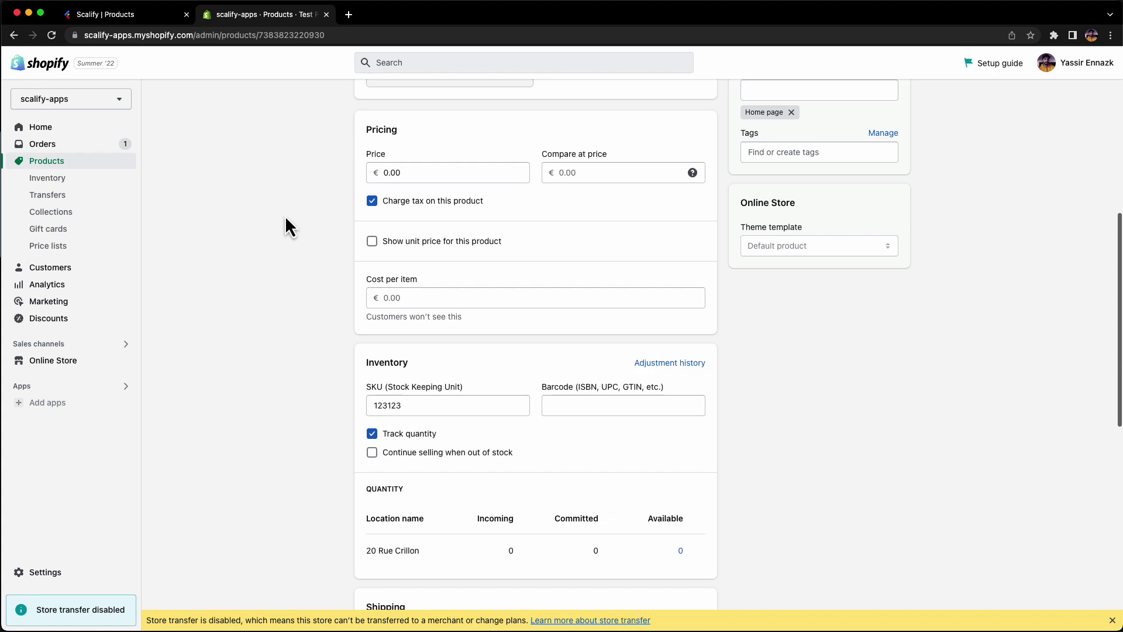
scroll(287, 228, "up", 8)
scroll(316, 304, "down", 5)
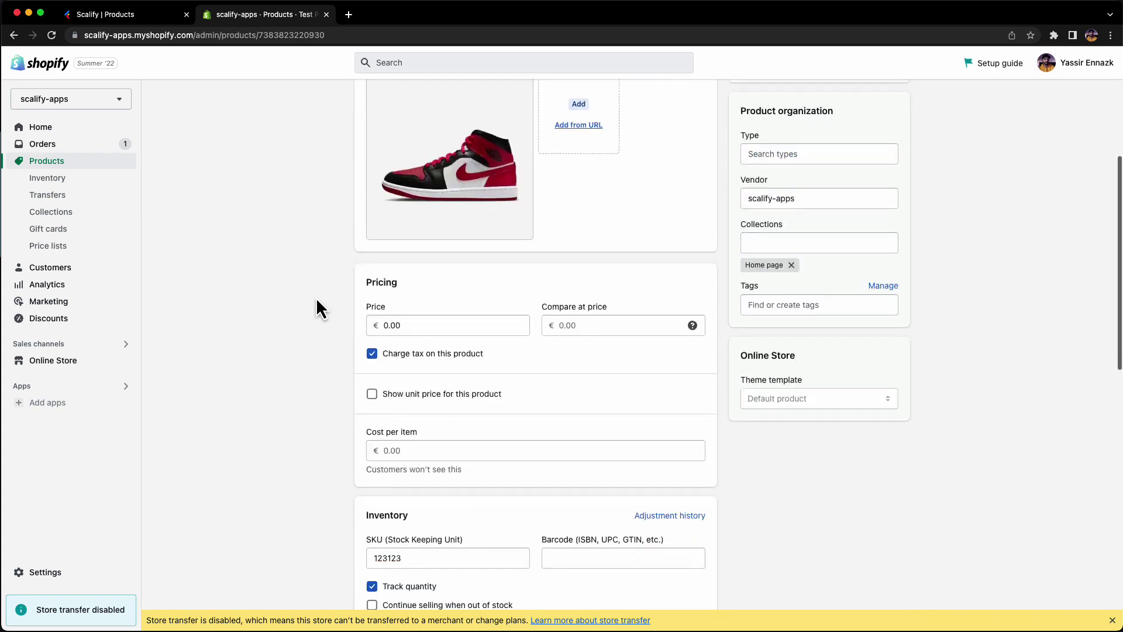
scroll(328, 416, "up", 3)
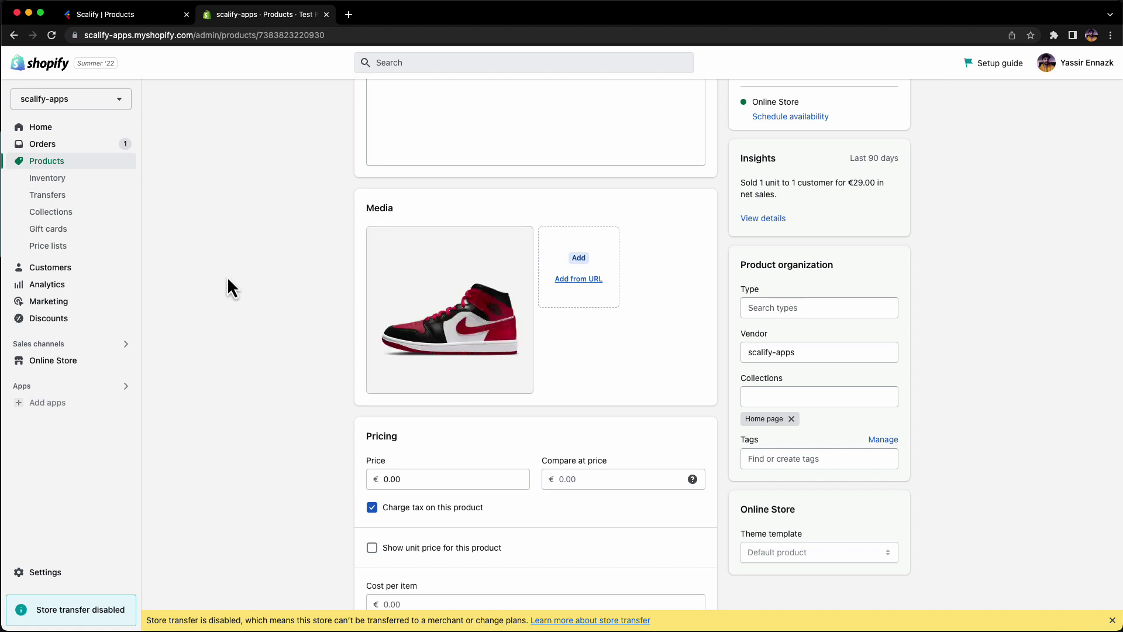
scroll(219, 202, "up", 1)
scroll(228, 303, "up", 3)
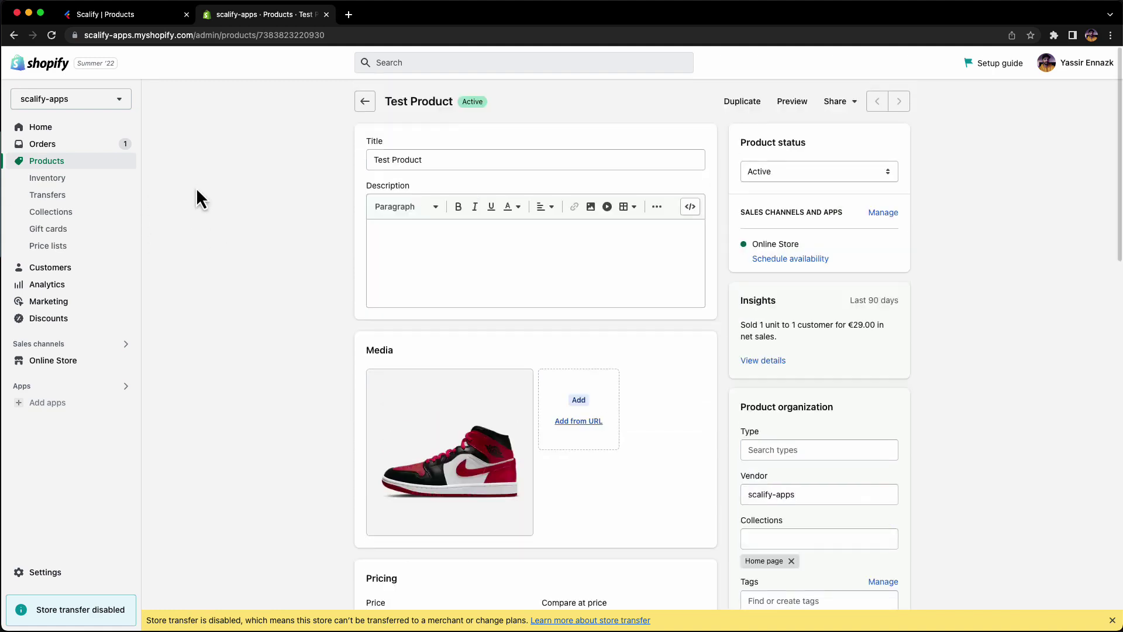
scroll(280, 354, "down", 4)
scroll(280, 354, "up", 4)
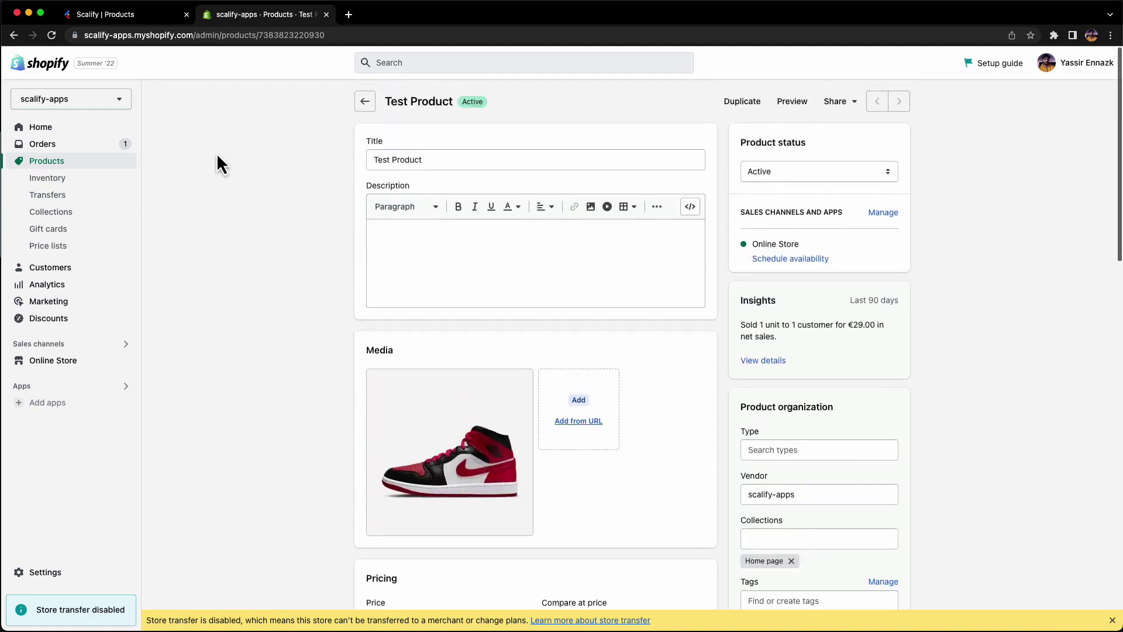
key("ctrl+shift+Tab")
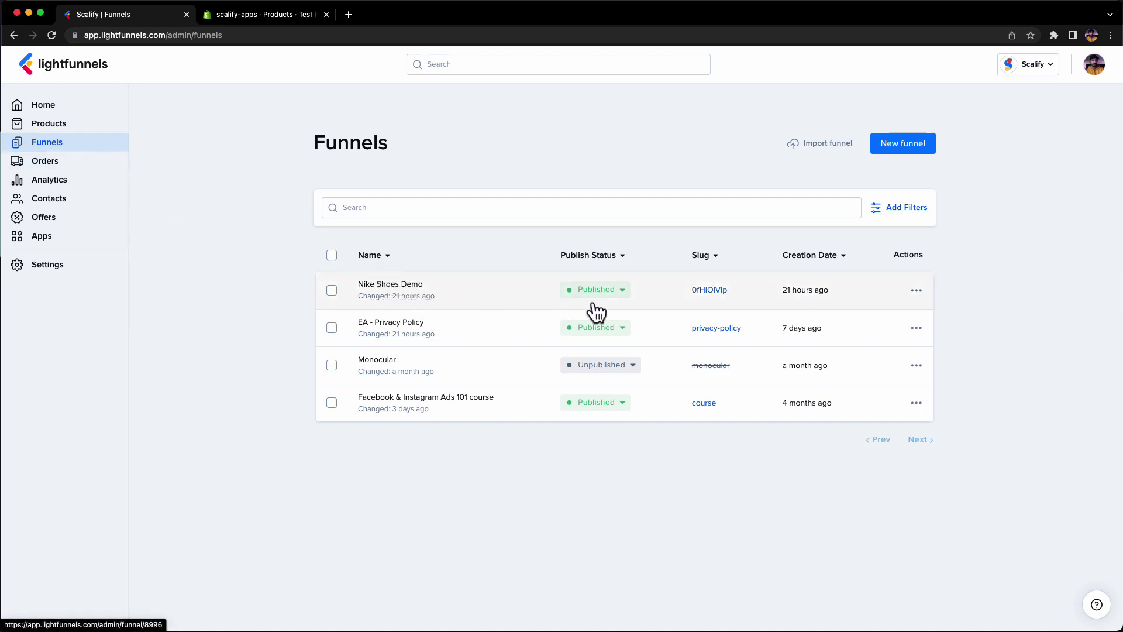
Step: Open the live Nike Shoes Demo funnel page and buy Test Product
left_click(713, 293)
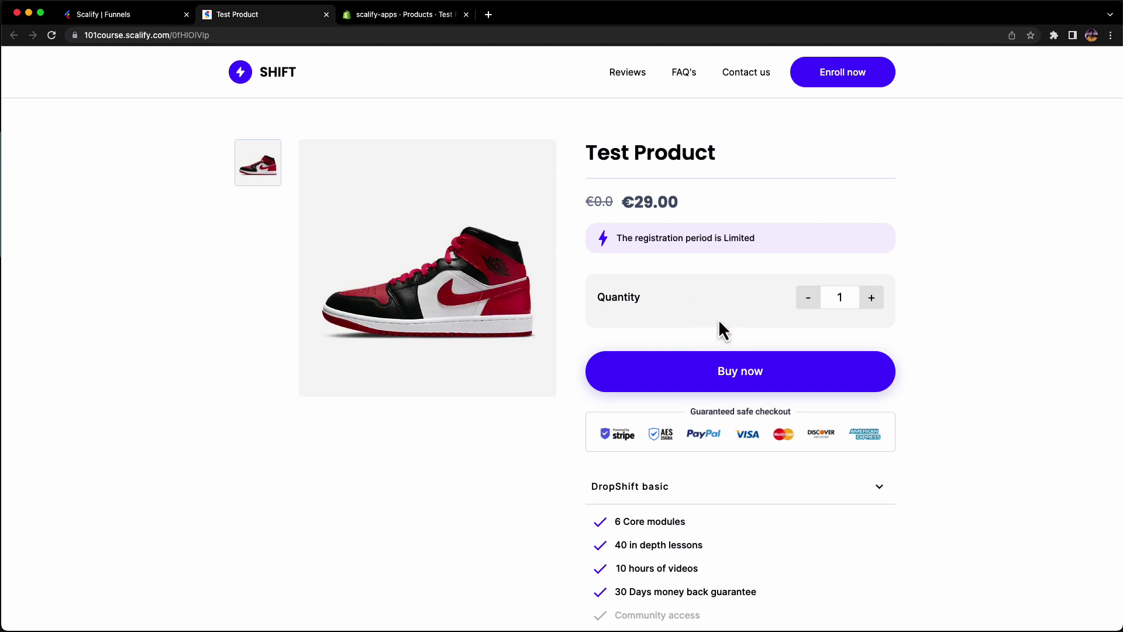
left_click(752, 358)
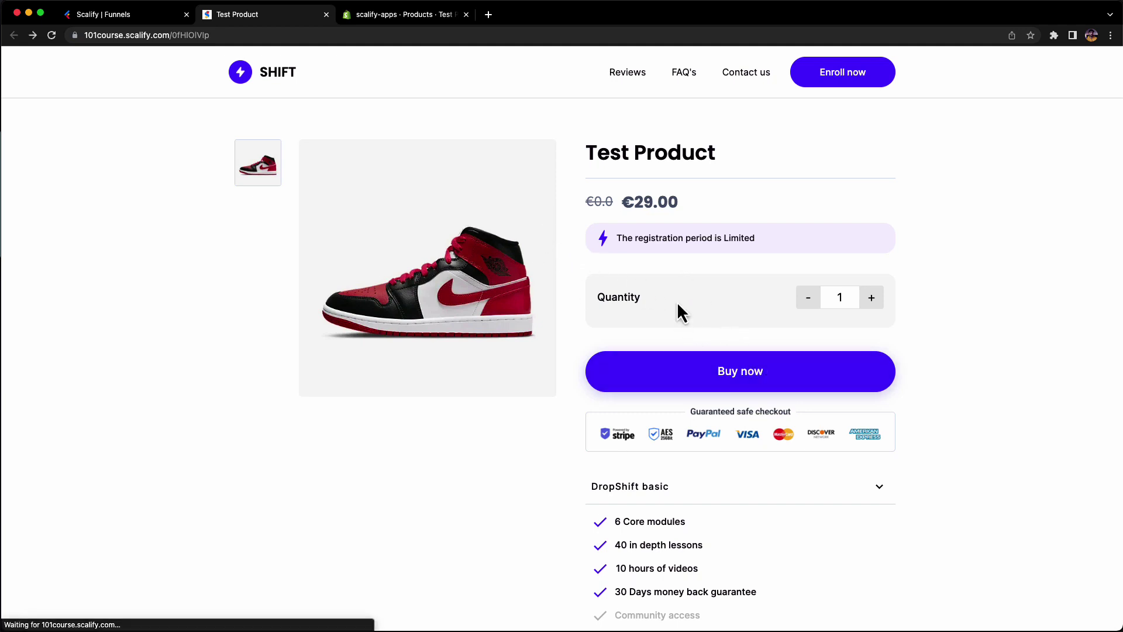
left_click(746, 357)
Step: Autofill the checkout details and confirm the €29.00 cash-on-delivery order
left_click(373, 193)
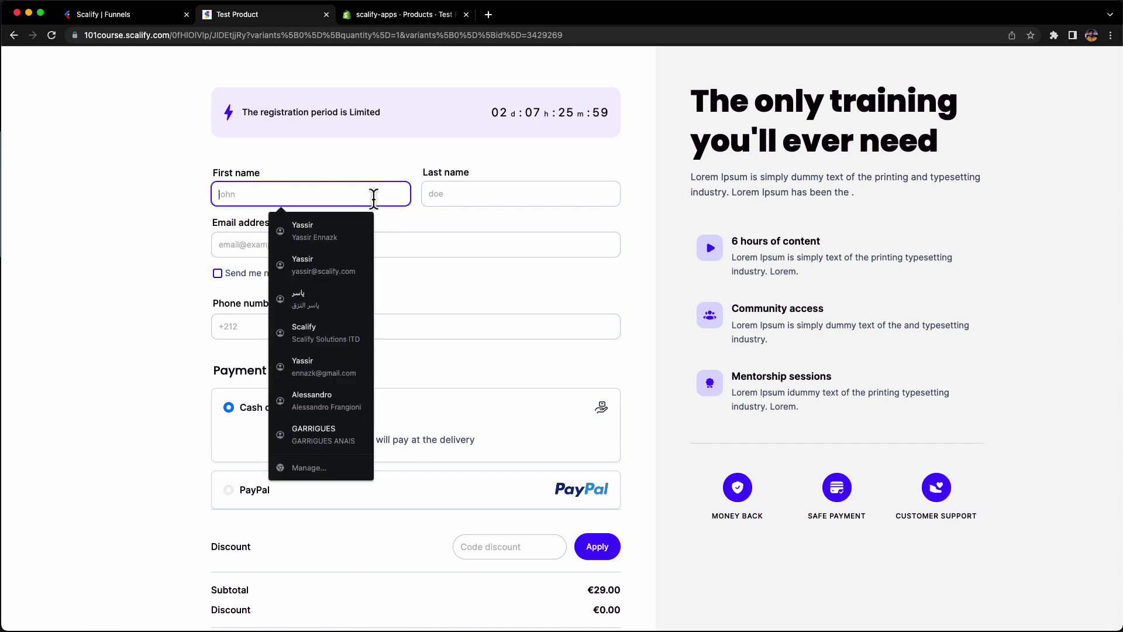
left_click(354, 234)
scroll(482, 246, "down", 1)
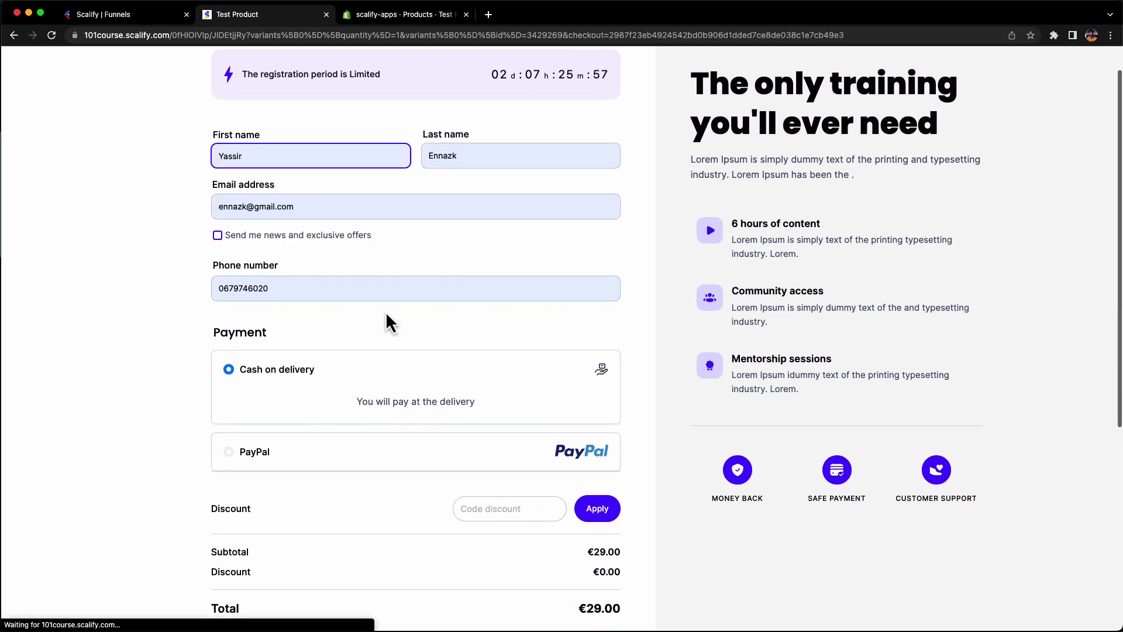
scroll(348, 357, "down", 3)
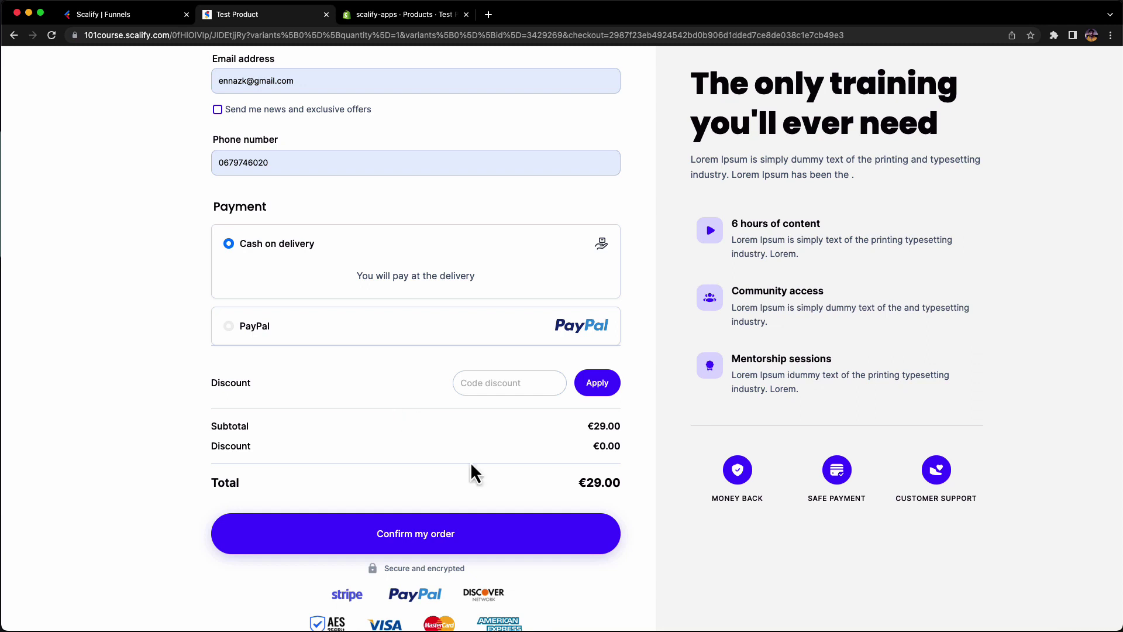
left_click(466, 538)
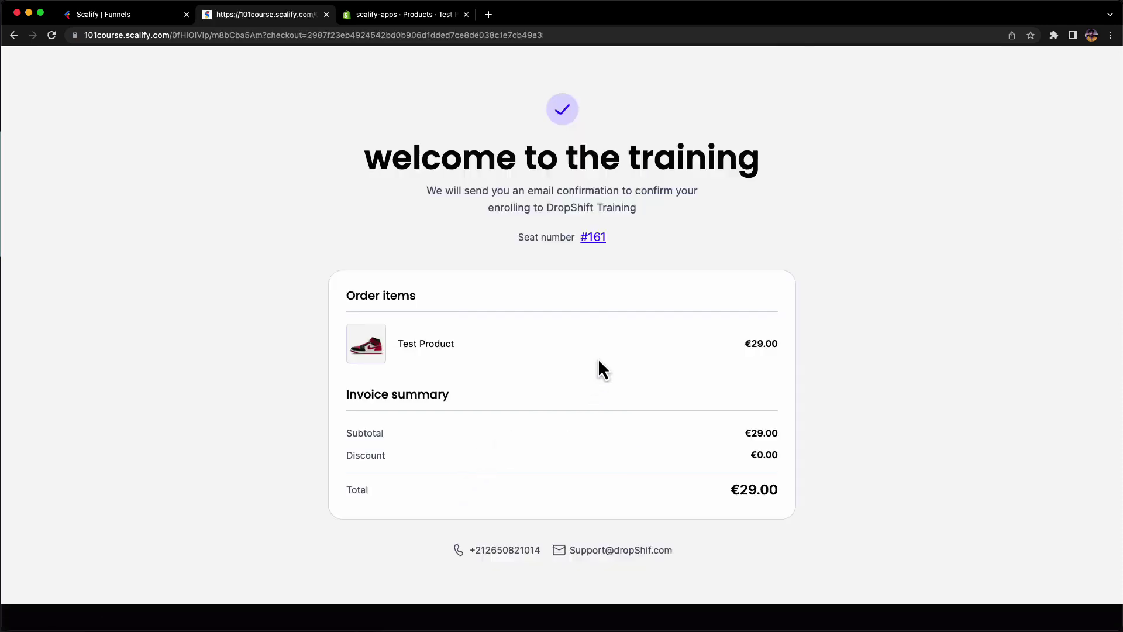
Step: Reload the Lightfunnels orders, open order #161 and highlight its SKU 123123
left_click(153, 20)
left_click(76, 162)
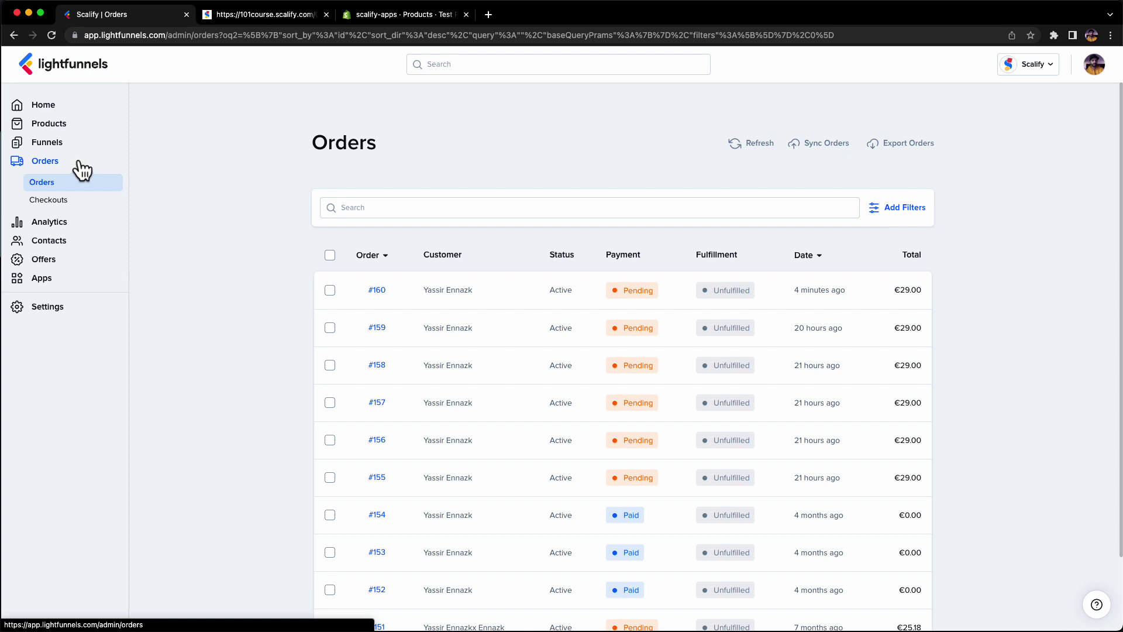
left_click(51, 35)
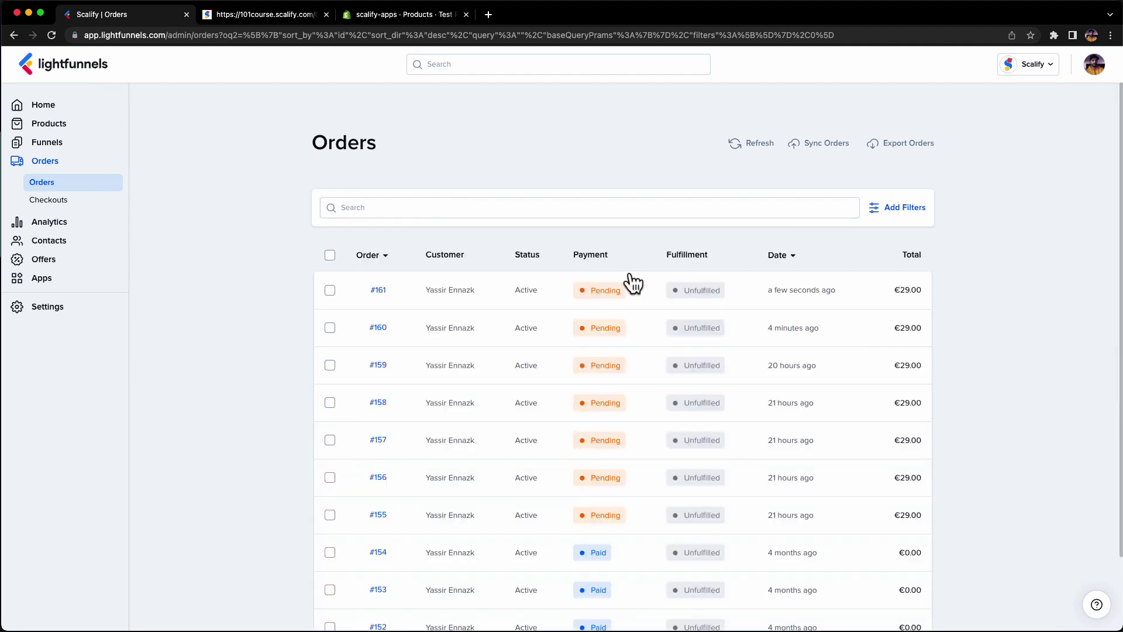
left_click(490, 291)
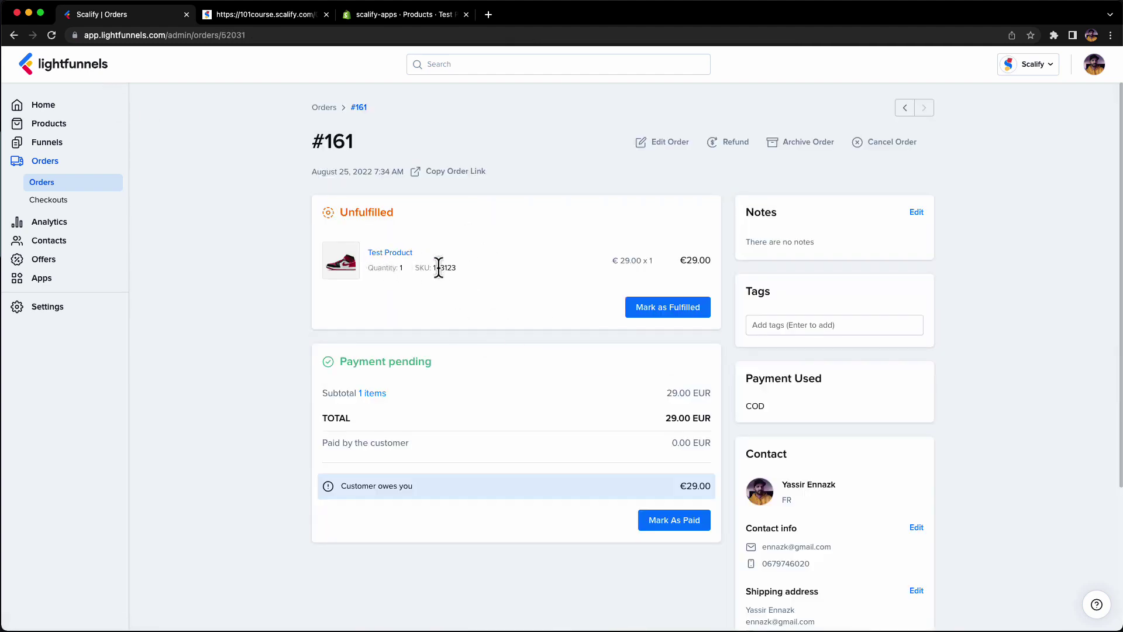
left_click_drag(456, 267, 441, 268)
Step: Reload Shopify Orders for the synced €29.00 order, cross-checking Lightfunnels order #161
key("super+3")
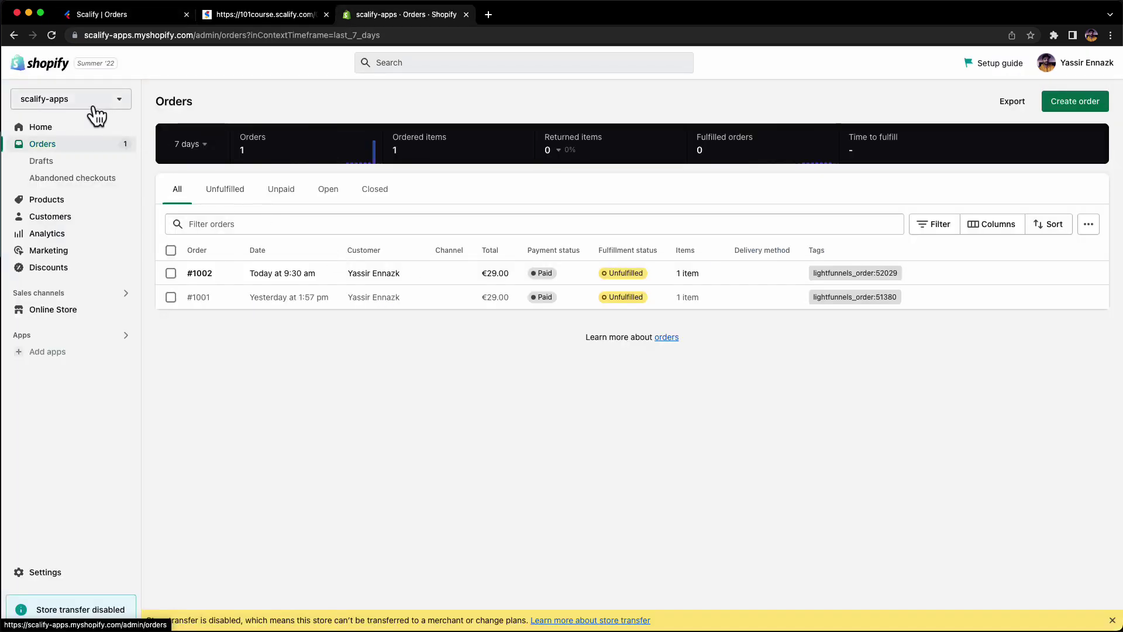
left_click(45, 41)
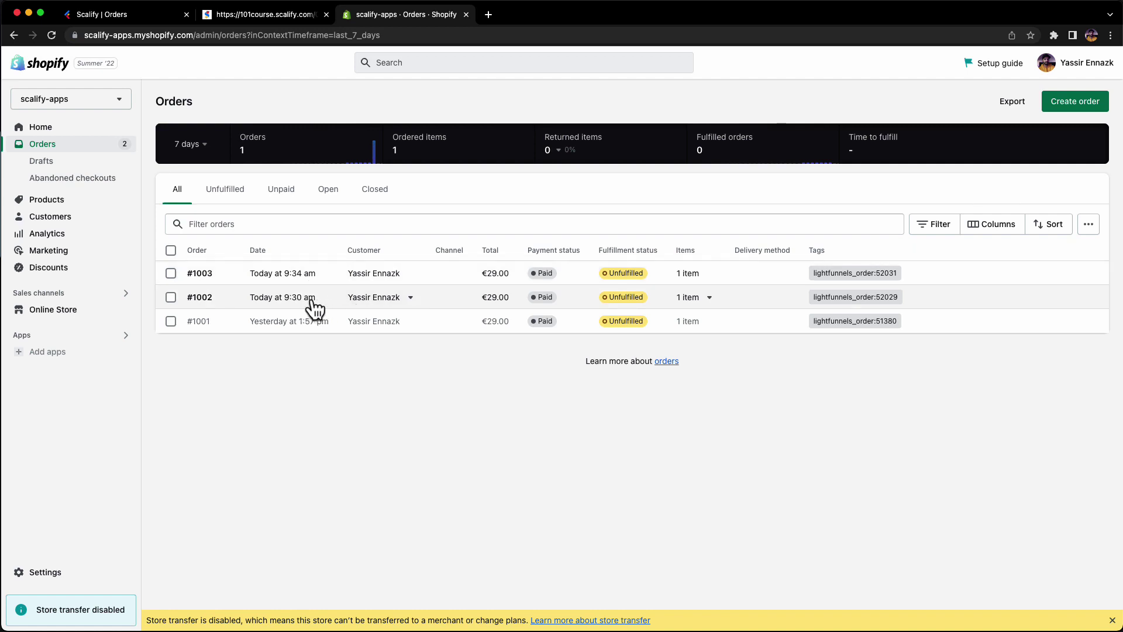
left_click(149, 22)
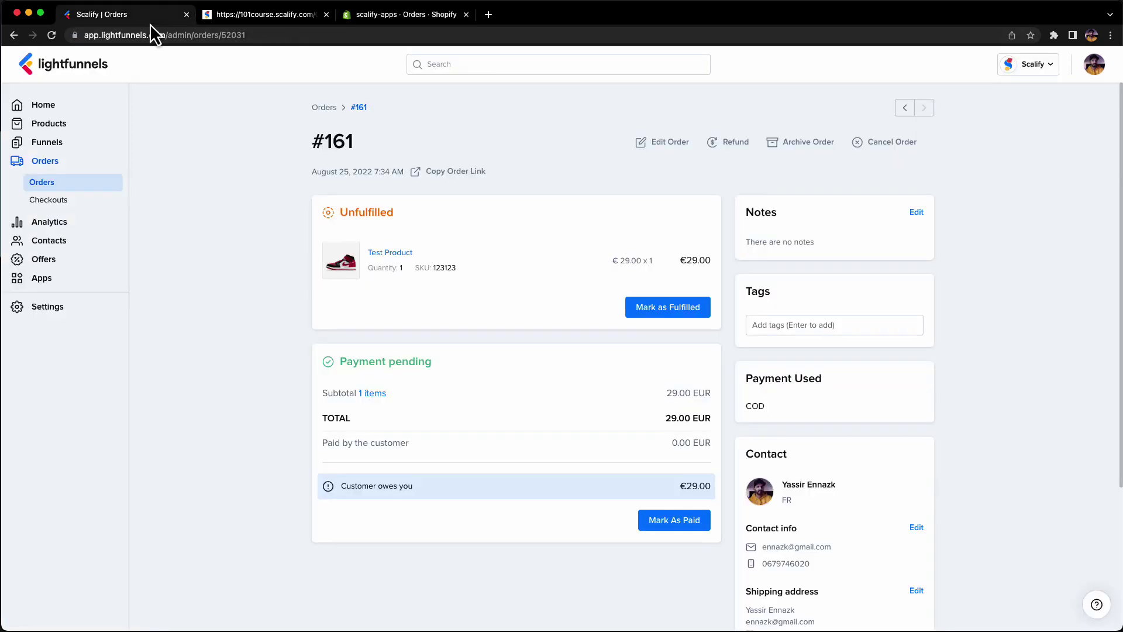
left_click(80, 175)
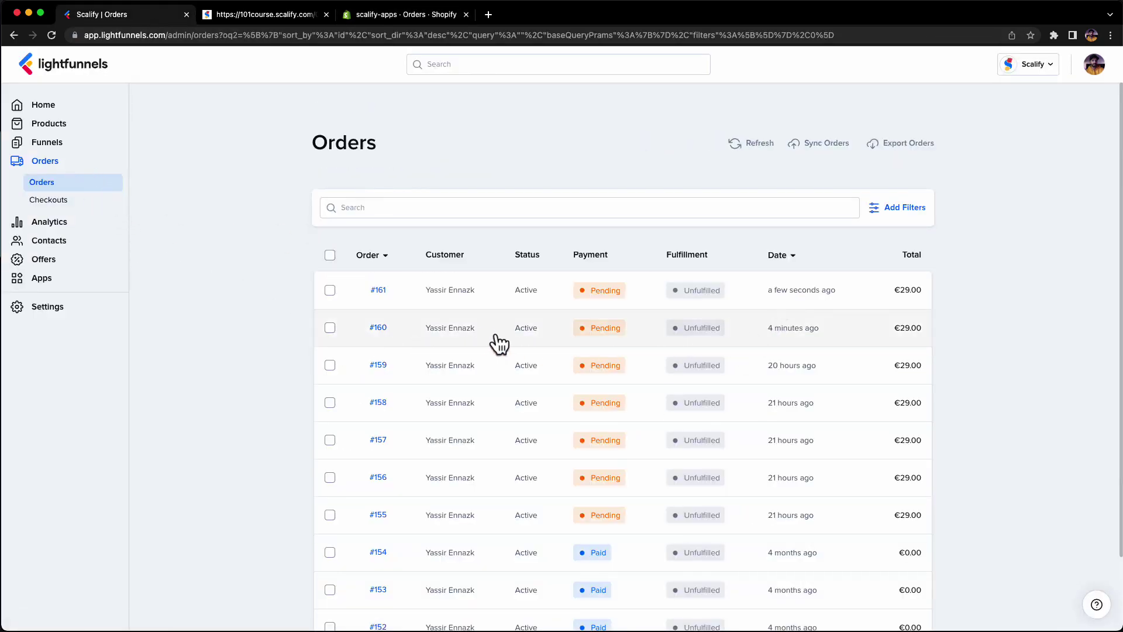
left_click(498, 303)
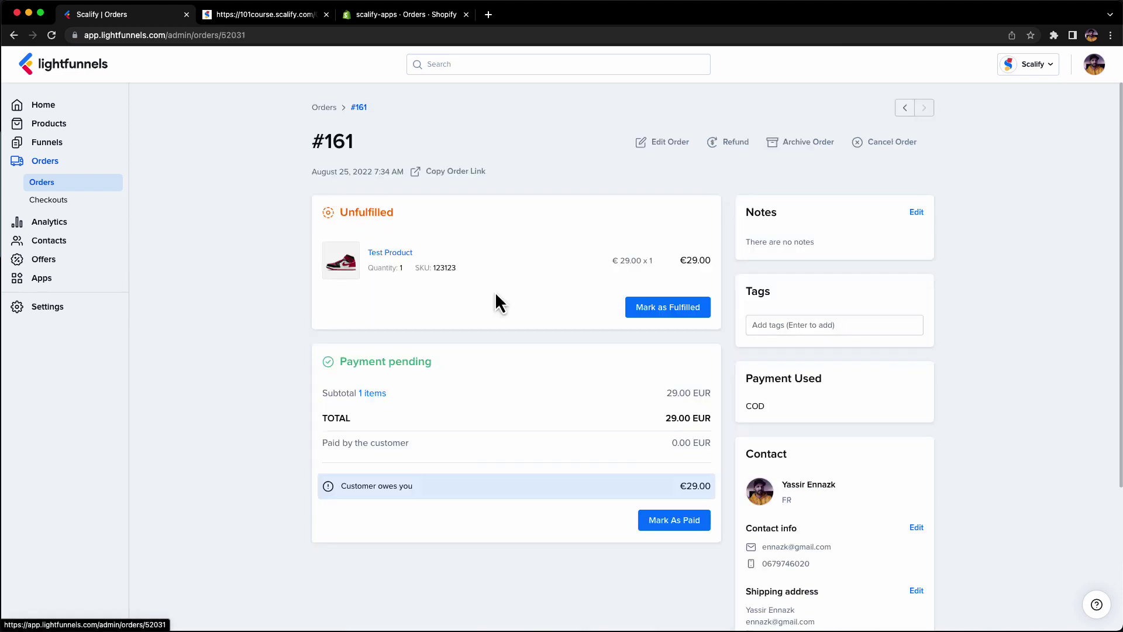
left_click(373, 21)
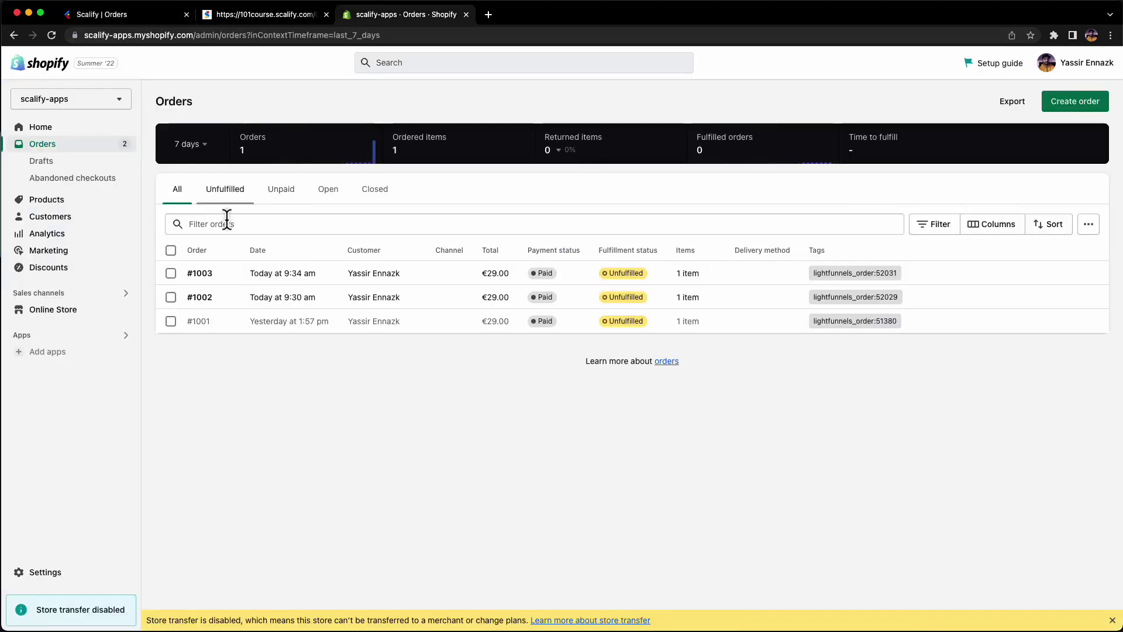
Step: Open Shopify order #1003 and compare its SKU 123123 with Lightfunnels order #161
left_click(239, 276)
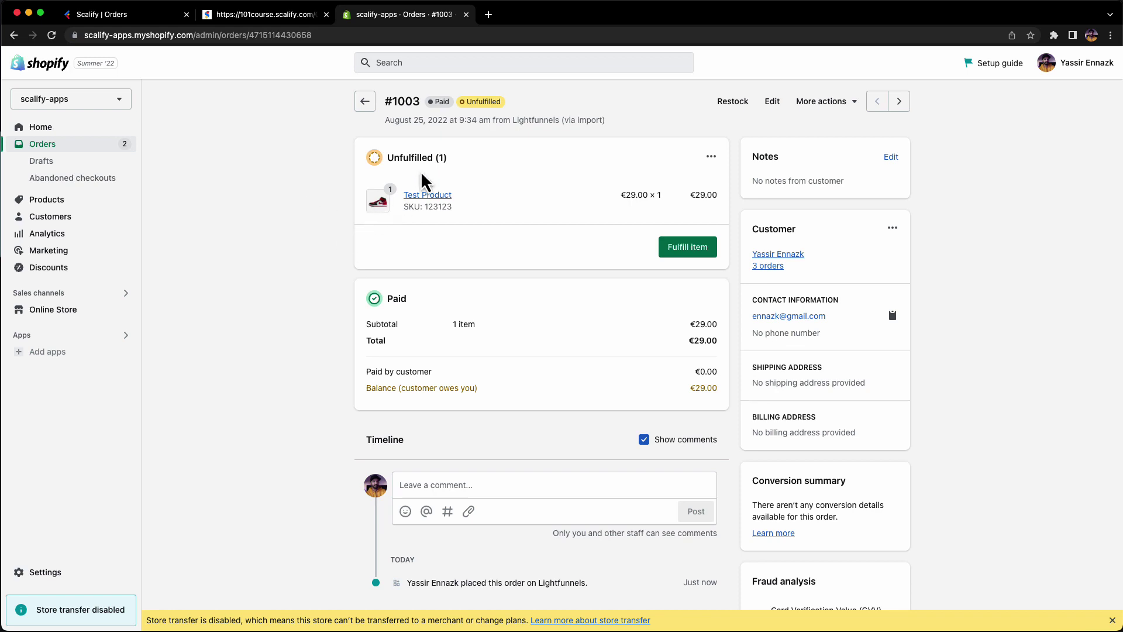
left_click(622, 126)
left_click(160, 19)
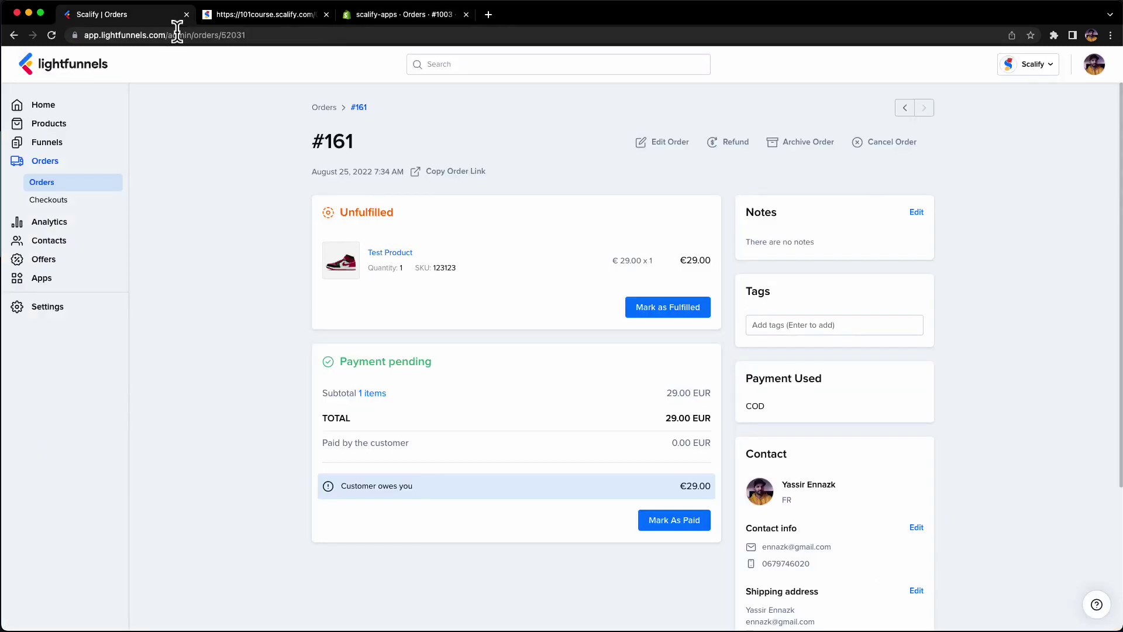
left_click(445, 15)
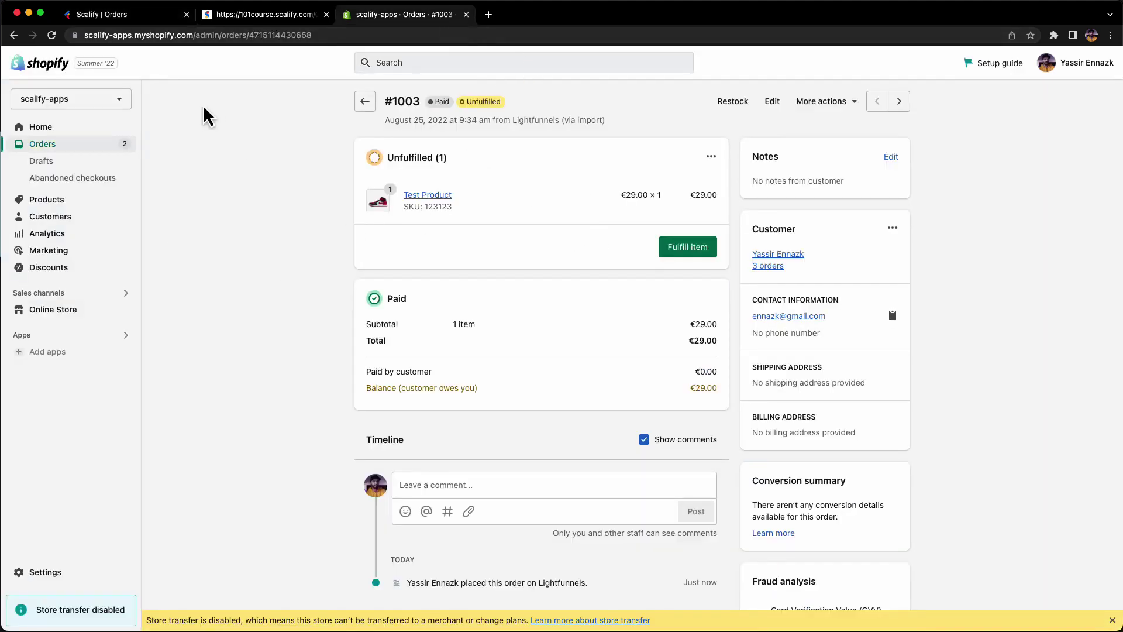
left_click(158, 15)
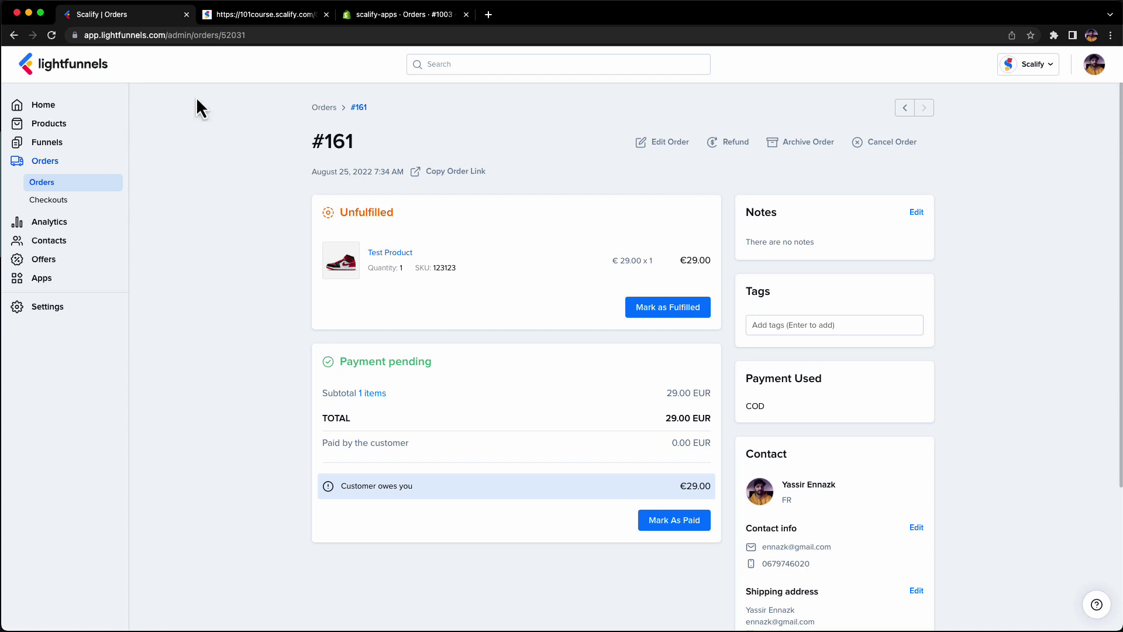